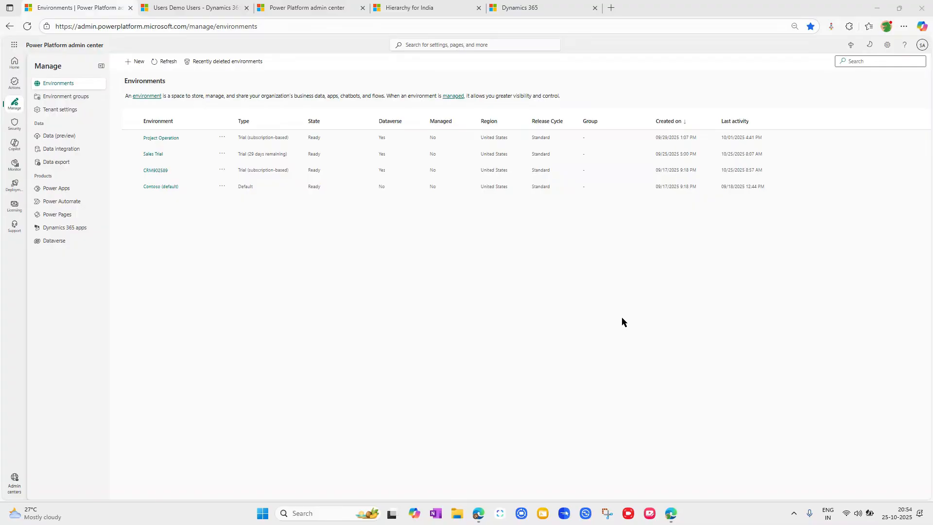
- Open the Hierarchy security settings of the Sales Trial environment and enable the Manager hierarchy model
{"action": "left_click", "coordinate": [131, 154]}
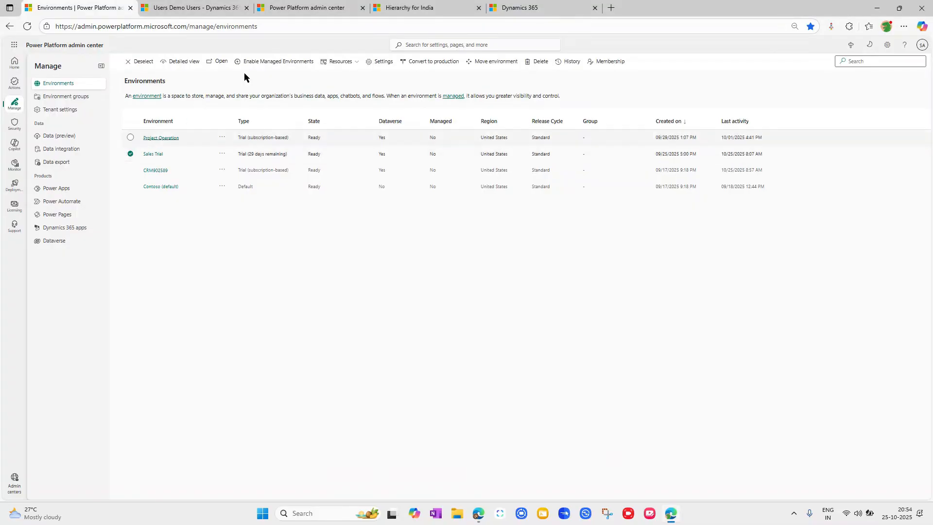
{"action": "left_click", "coordinate": [378, 61]}
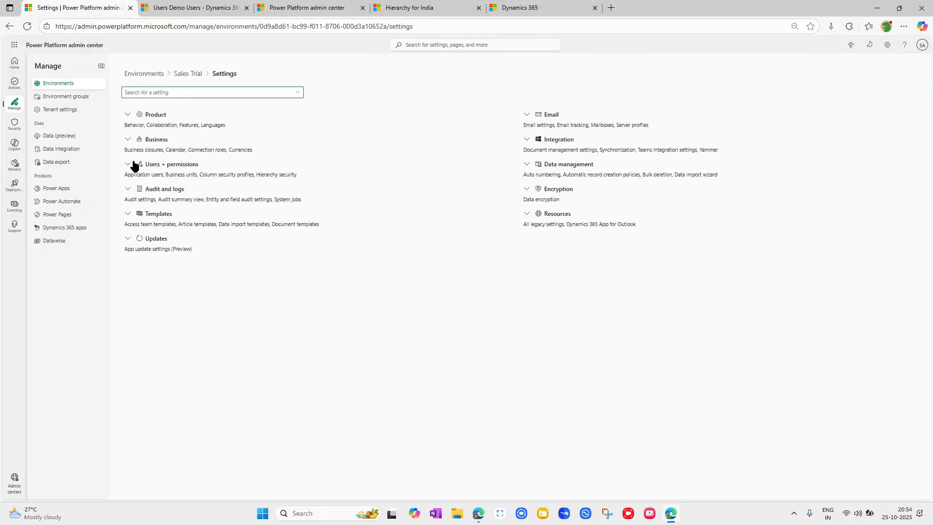
{"action": "left_click", "coordinate": [129, 164]}
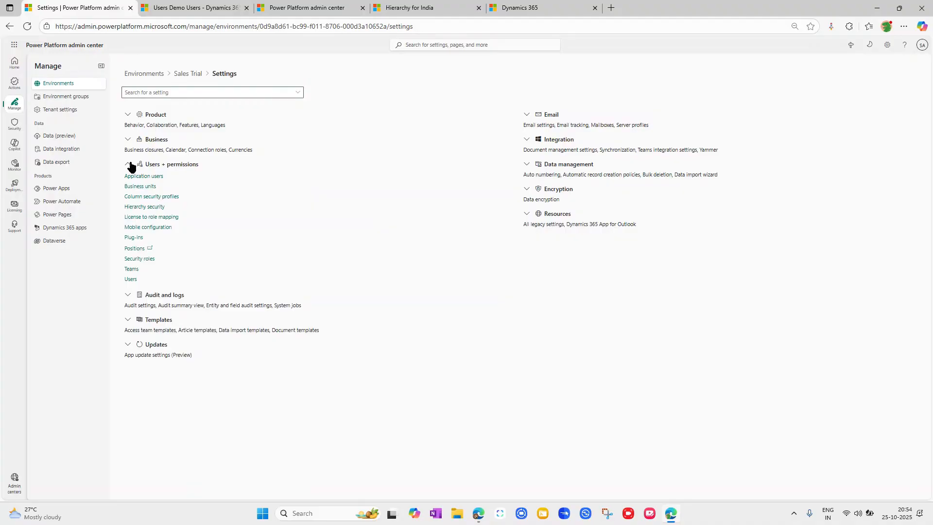
{"action": "left_click", "coordinate": [144, 207]}
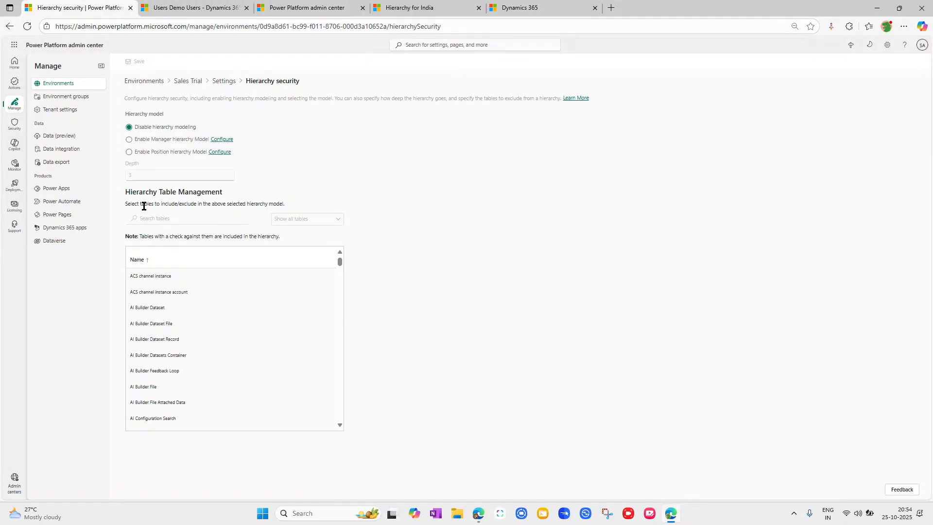
{"action": "left_click", "coordinate": [128, 140]}
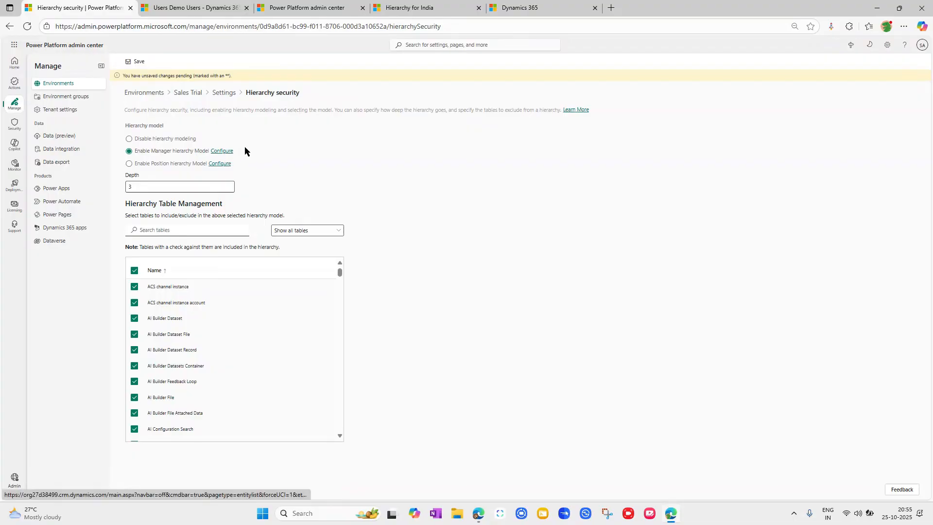
- Review the Demo Users list and expand the North and South branches of the India business unit hierarchy
{"action": "left_click", "coordinate": [200, 6]}
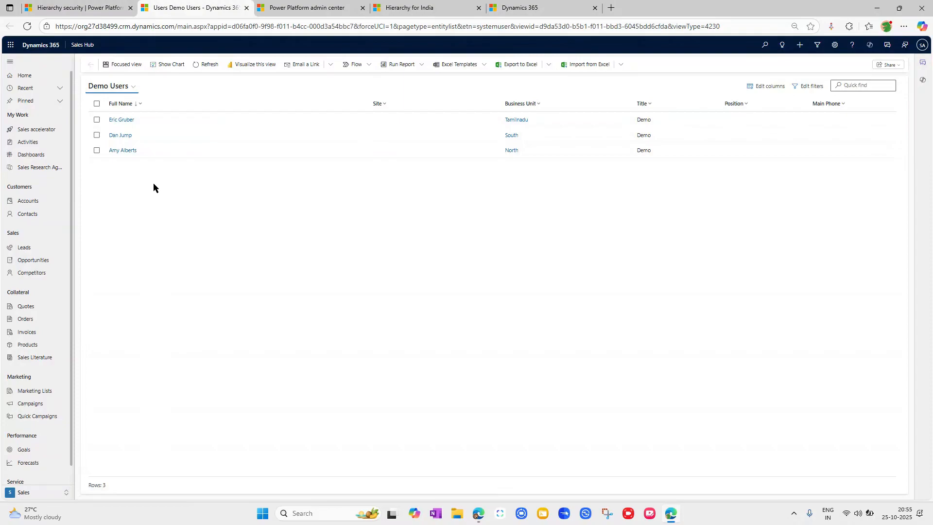
{"action": "left_click", "coordinate": [407, 8]}
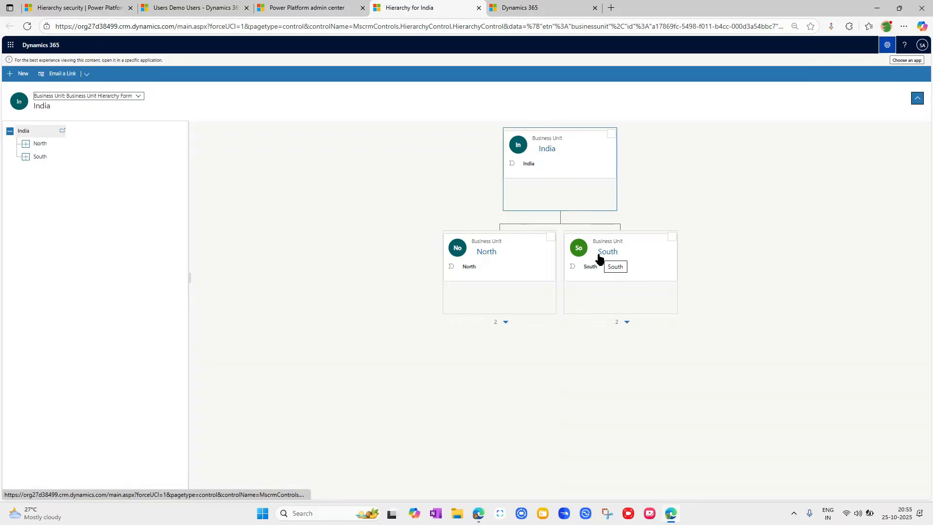
{"action": "left_click", "coordinate": [504, 321]}
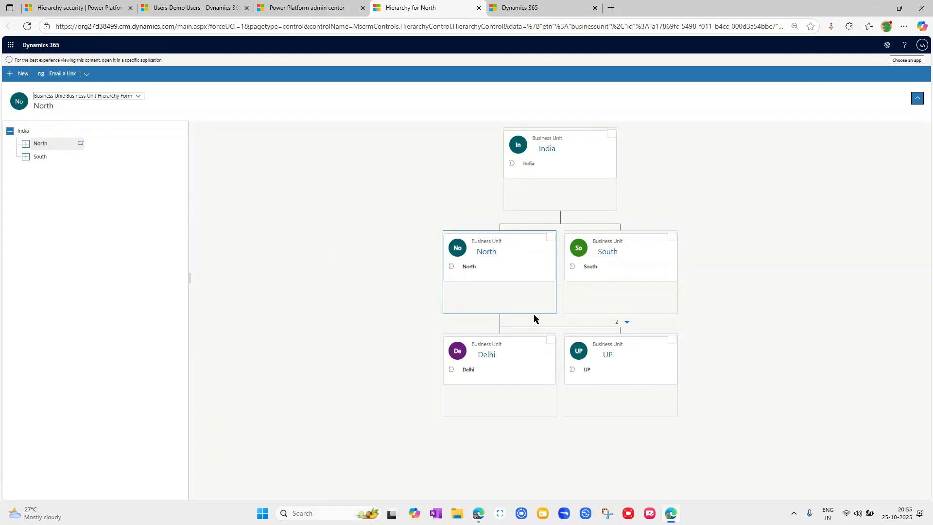
{"action": "left_click", "coordinate": [626, 321]}
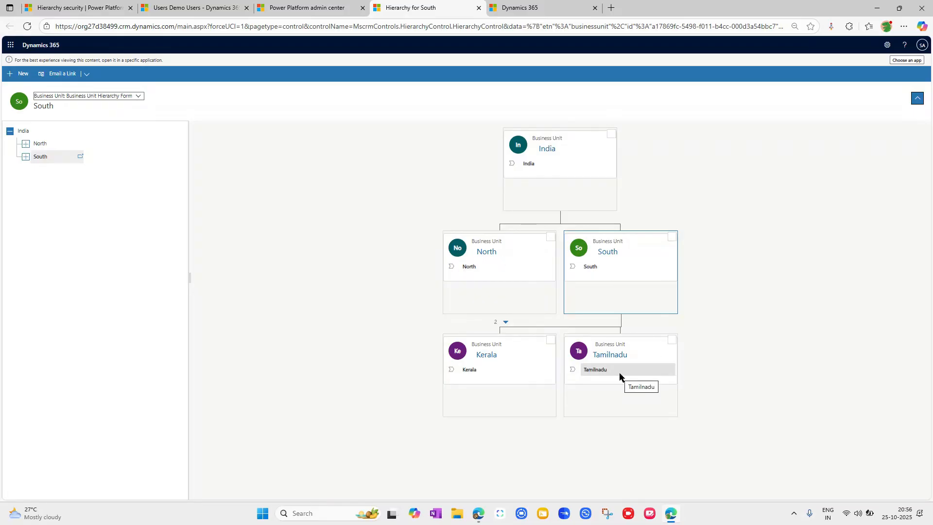
- Open the record of the Tamilnadu demo user in a new tab and check its business unit and manager
{"action": "left_click", "coordinate": [198, 10]}
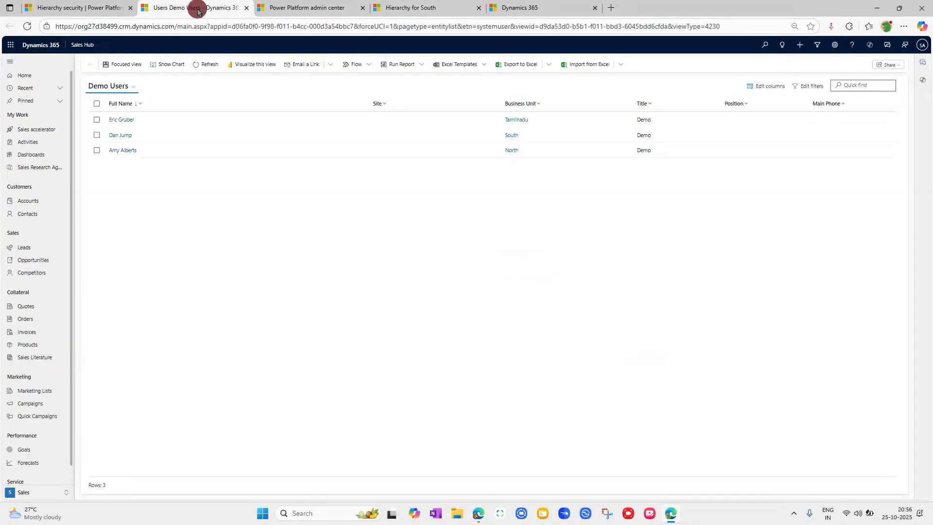
{"action": "left_click", "coordinate": [120, 122], "text": "ctrl"}
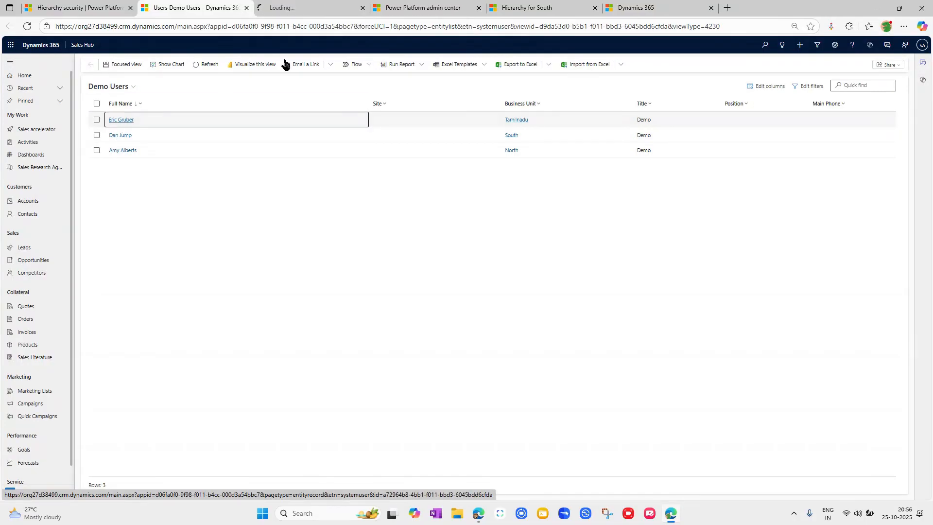
{"action": "left_click", "coordinate": [314, 11]}
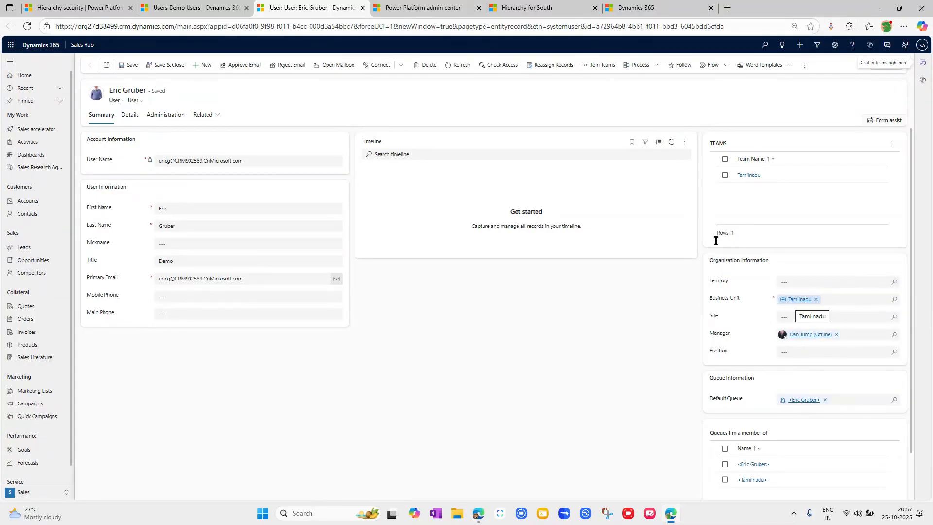
- Compare the demo users' business units with the South hierarchy, and open the South user's record in a new tab
{"action": "left_click", "coordinate": [546, 14]}
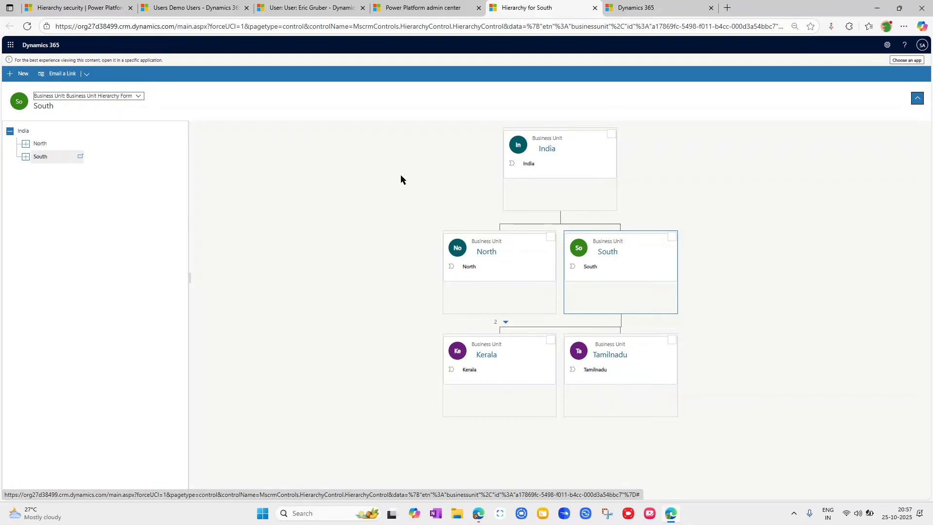
{"action": "left_click", "coordinate": [221, 6]}
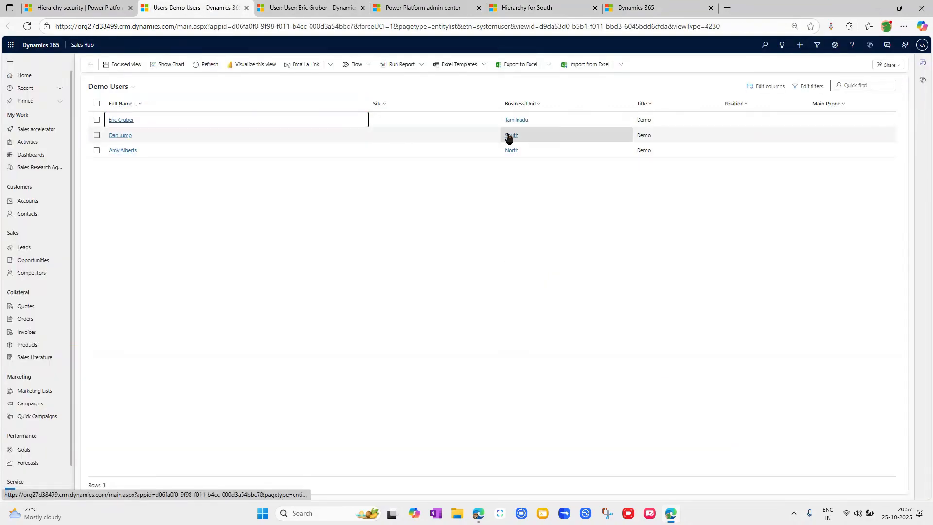
{"action": "left_click", "coordinate": [522, 8]}
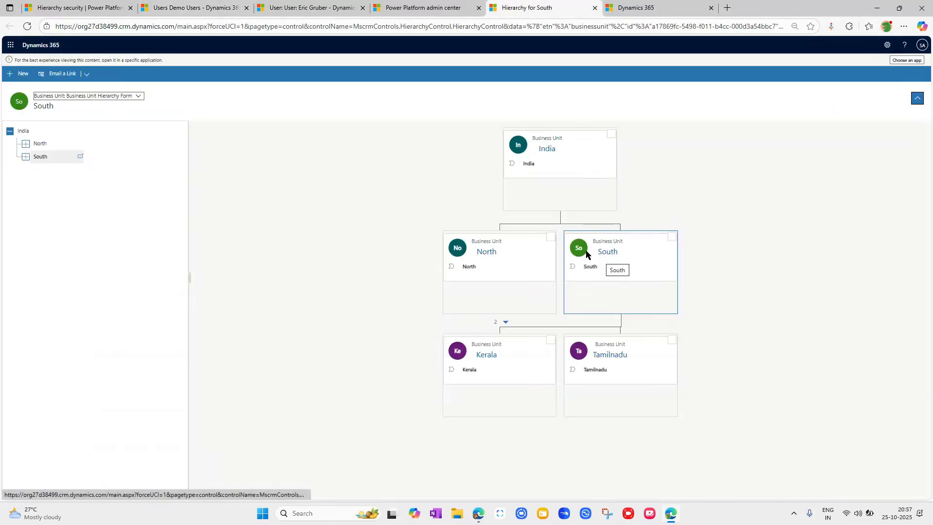
{"action": "left_click", "coordinate": [294, 8]}
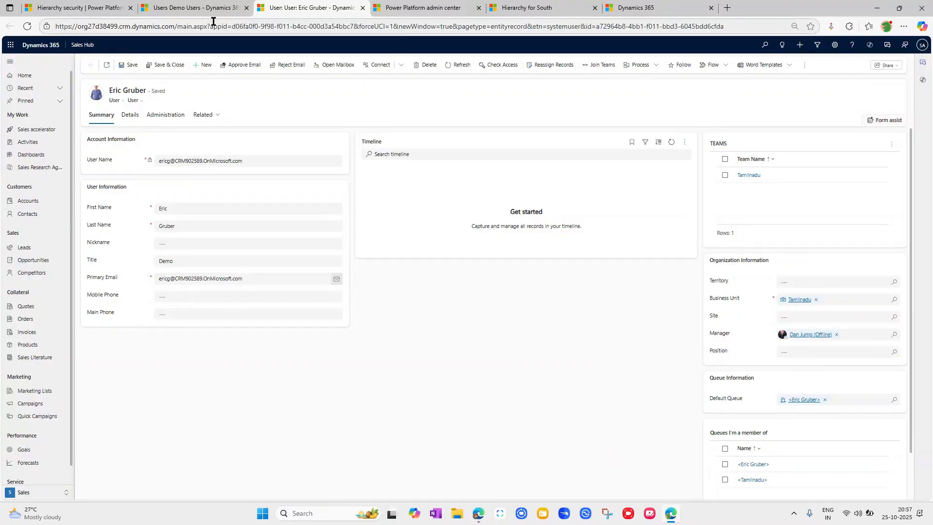
{"action": "left_click", "coordinate": [202, 8]}
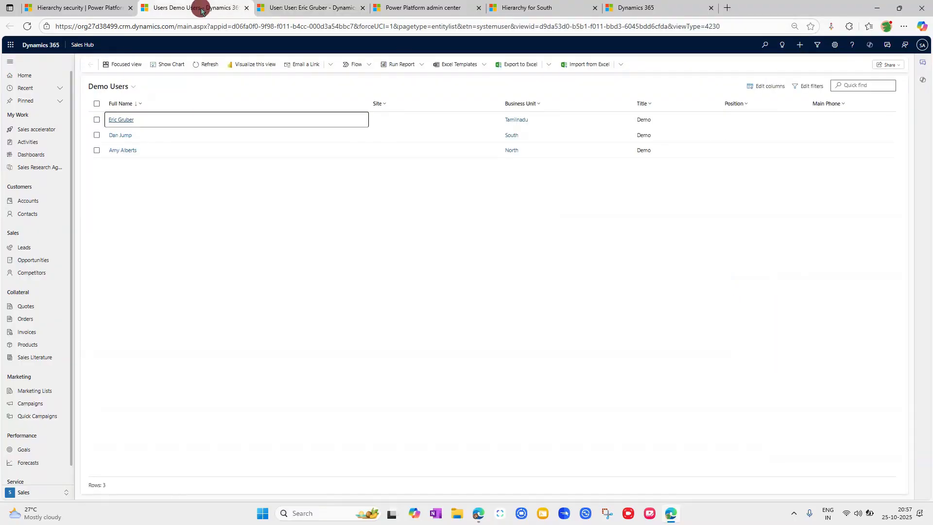
{"action": "left_click", "coordinate": [119, 138], "text": "ctrl"}
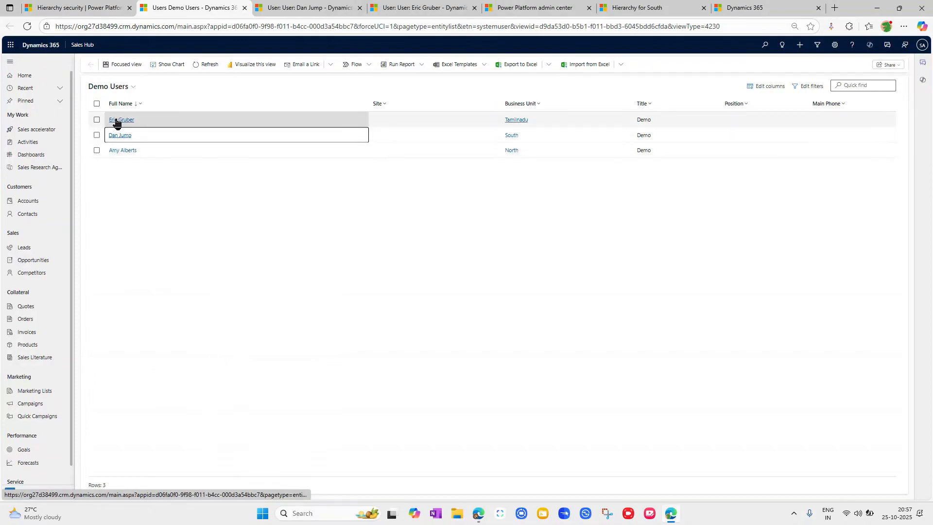
- Try to save the Tamilnadu user's record with the North business unit's demo user as manager
{"action": "left_click", "coordinate": [409, 9]}
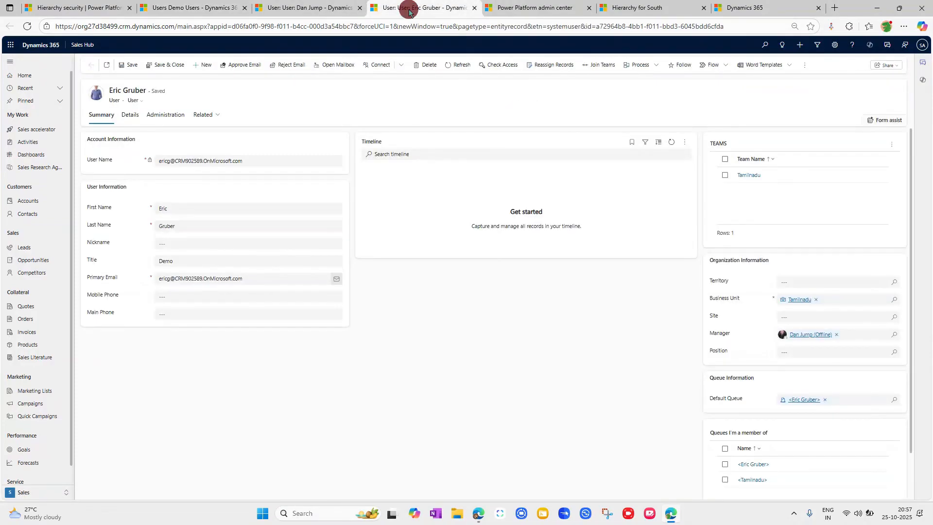
{"action": "left_click", "coordinate": [837, 335]}
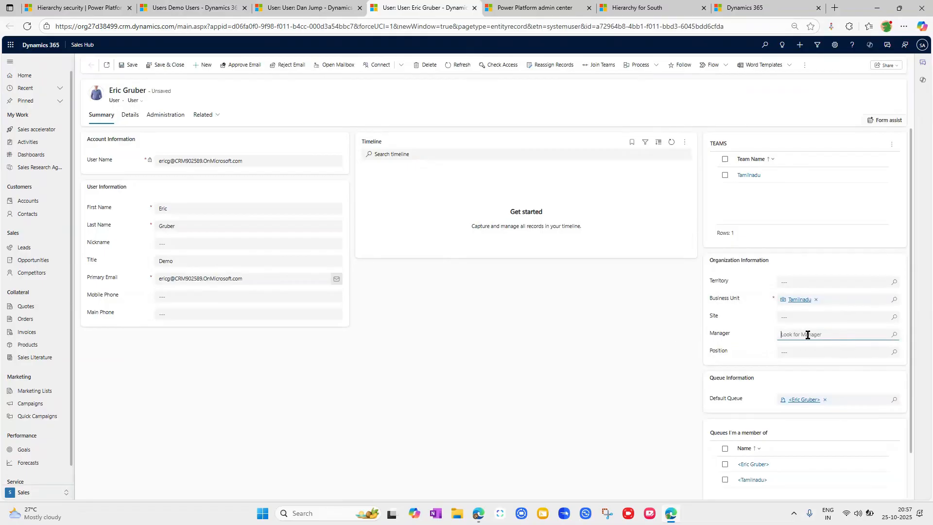
{"action": "left_click", "coordinate": [808, 334]}
{"action": "type", "text": "amy"}
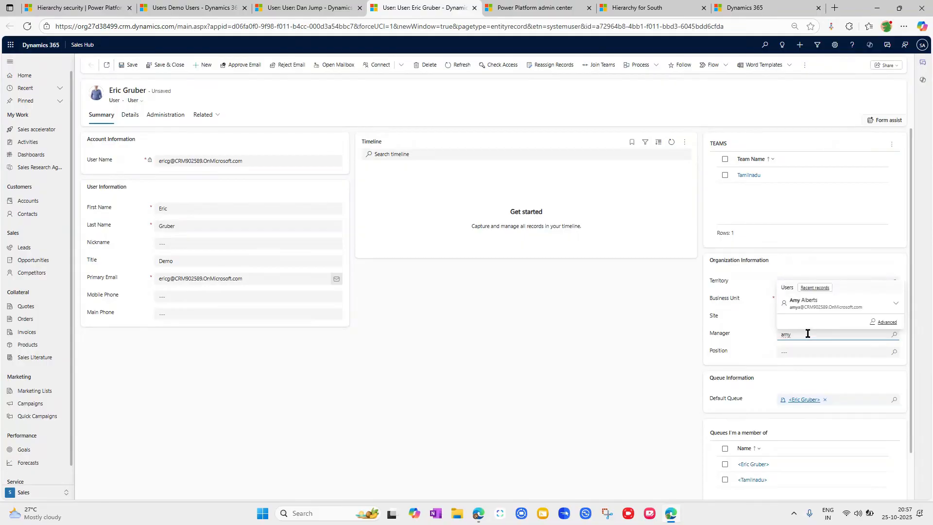
{"action": "left_click", "coordinate": [807, 302]}
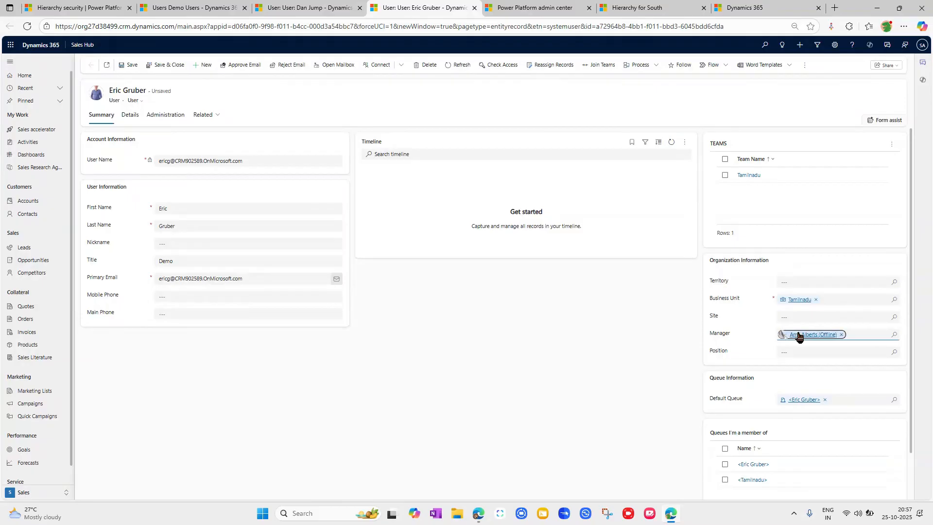
{"action": "left_click", "coordinate": [625, 9]}
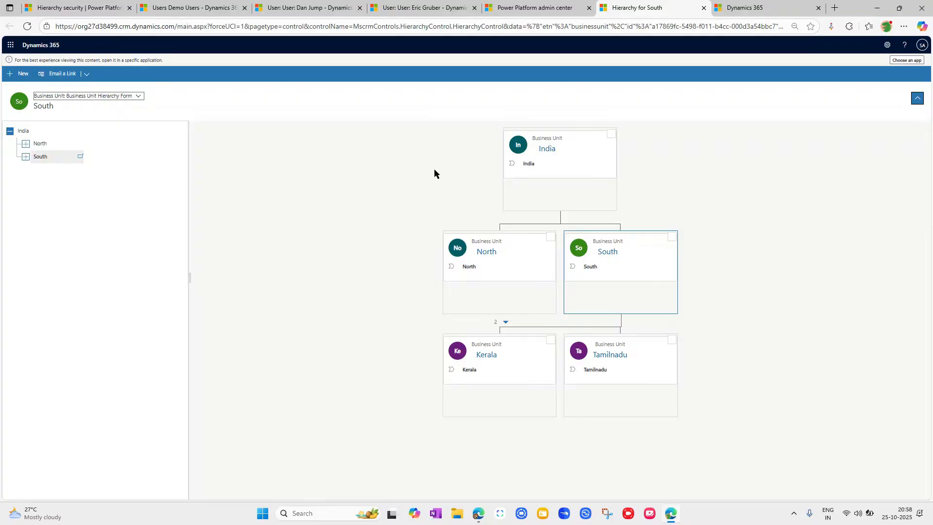
{"action": "left_click", "coordinate": [422, 8]}
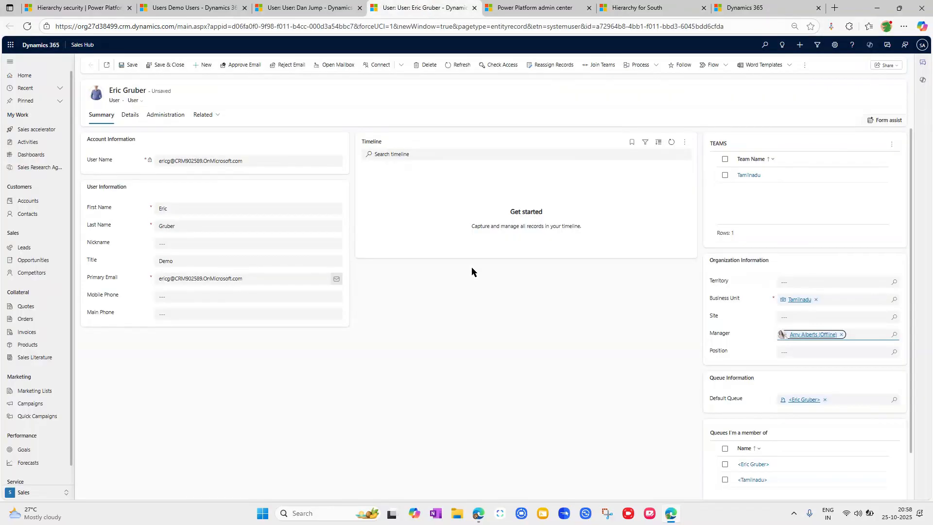
{"action": "left_click", "coordinate": [131, 65]}
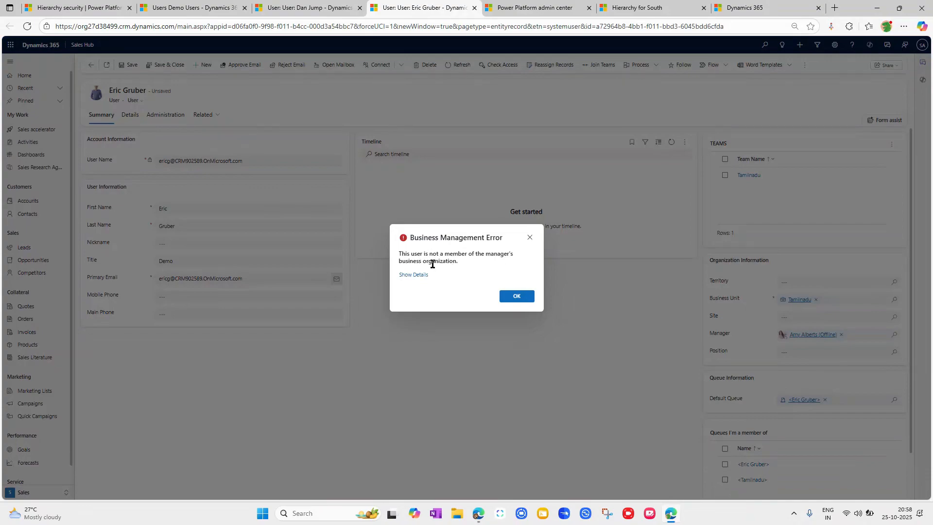
{"action": "left_click", "coordinate": [530, 238]}
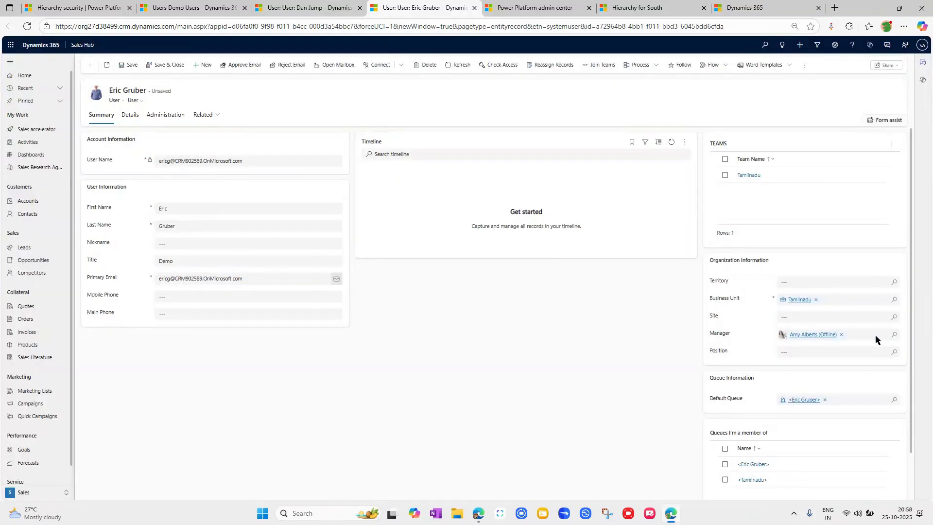
- Set the Tamilnadu user's manager to the demo user from the South business unit and save the record
{"action": "left_click", "coordinate": [842, 335]}
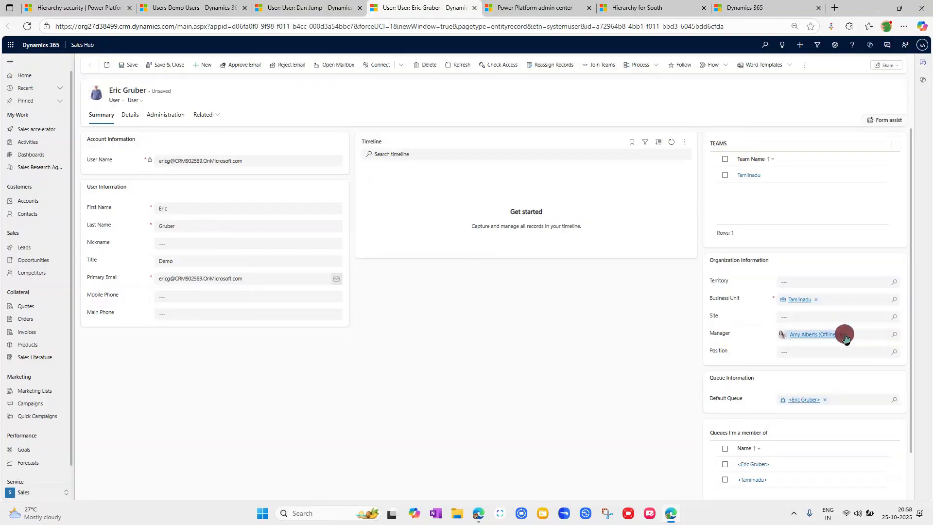
{"action": "type", "text": "da"}
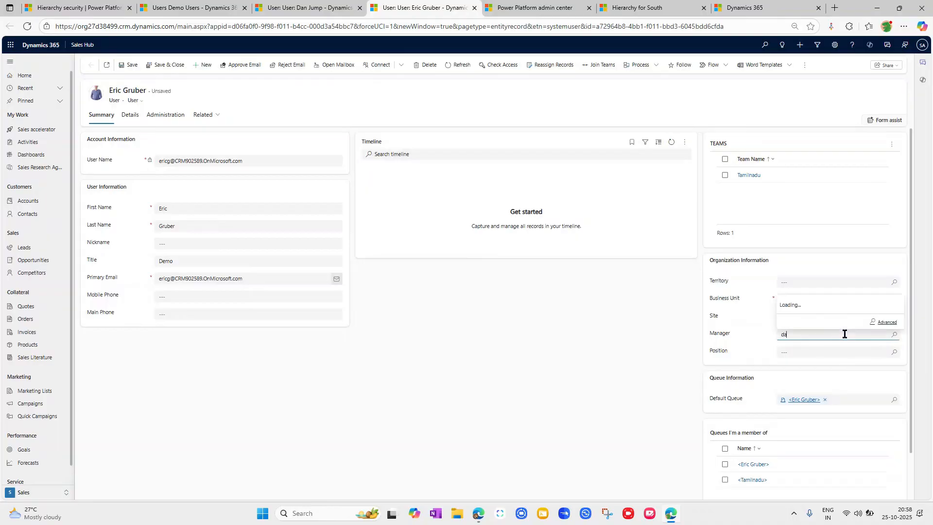
{"action": "type", "text": "n"}
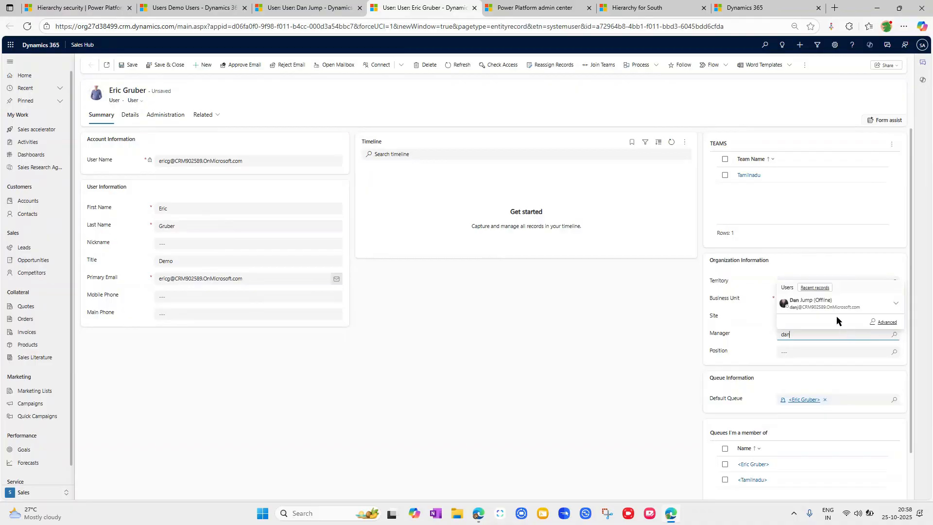
{"action": "left_click", "coordinate": [827, 311]}
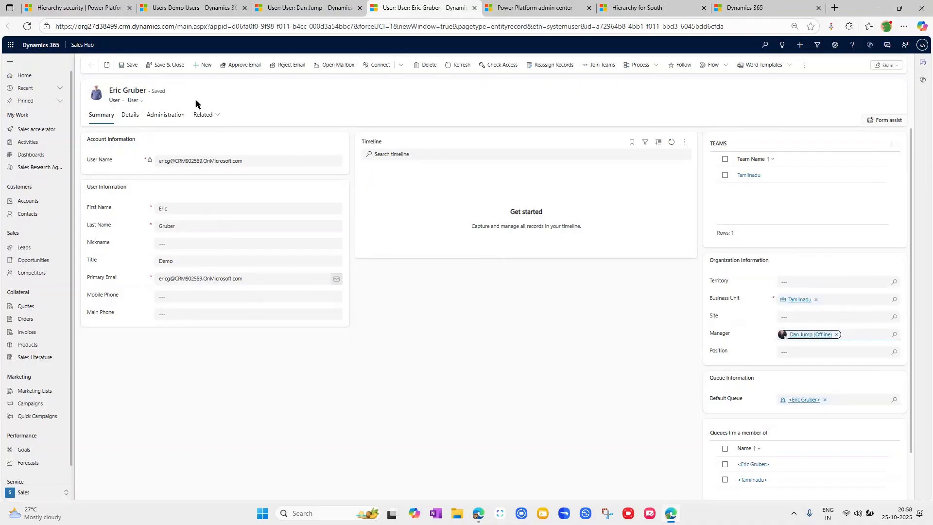
{"action": "left_click", "coordinate": [134, 67]}
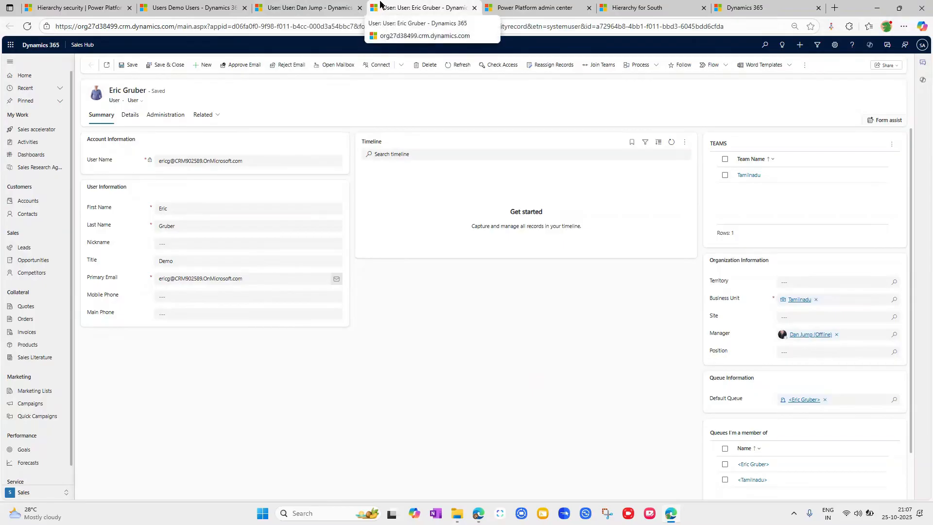
- Check the Lead table privileges of the Salesperson security role, and open the lead "5 Café A-100 Automatic" from My Open Leads in Sales Hub
{"action": "left_click", "coordinate": [515, 5]}
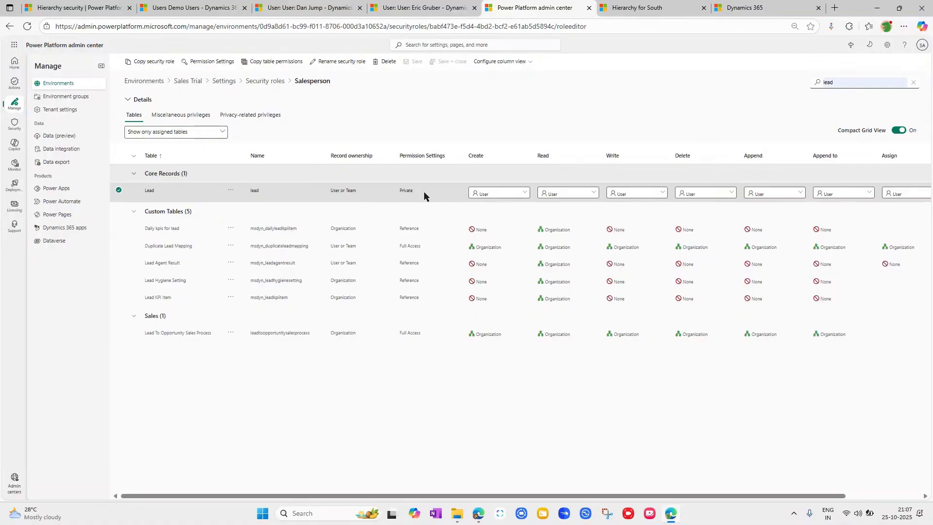
{"action": "left_click", "coordinate": [775, 8]}
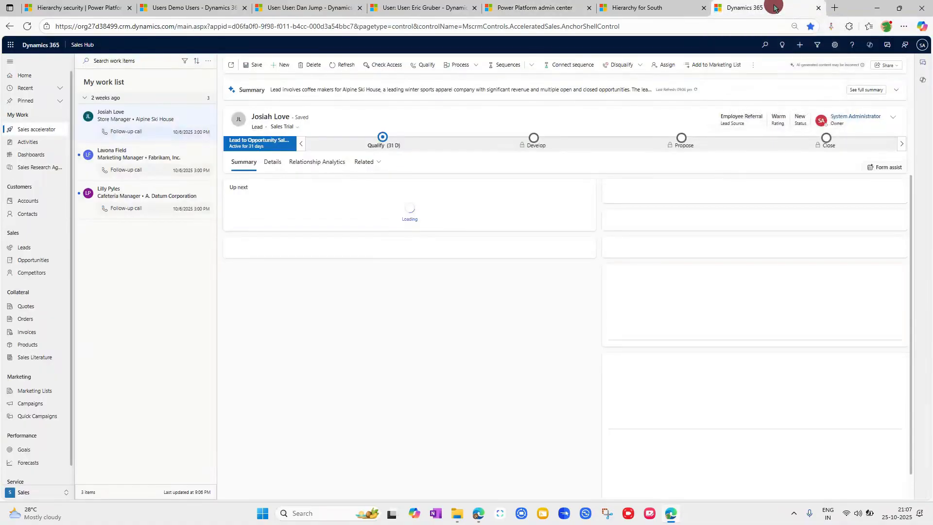
{"action": "left_click", "coordinate": [29, 249]}
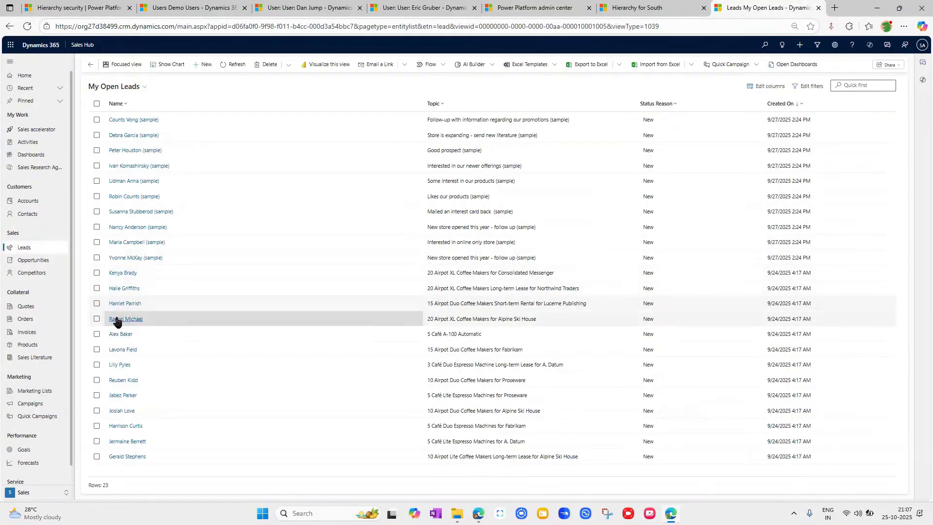
{"action": "left_click", "coordinate": [117, 320]}
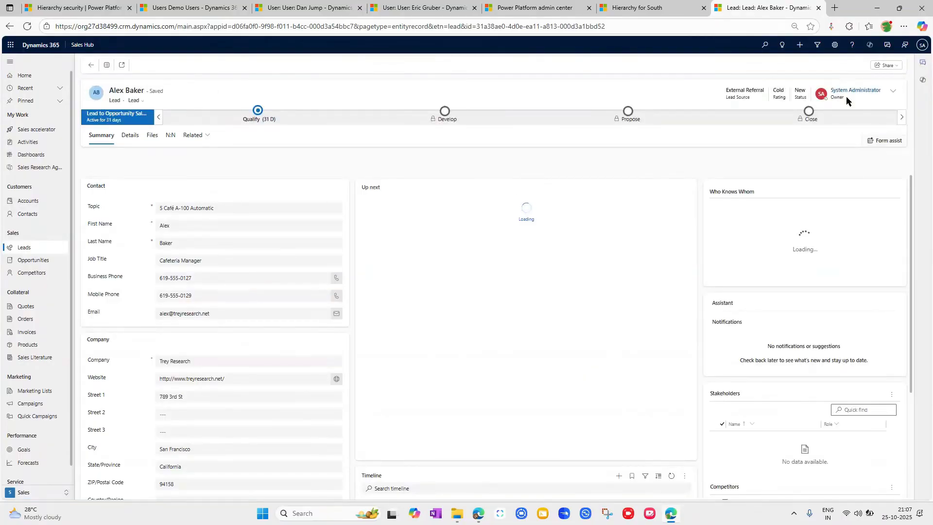
- Assign the lead "5 Café A-100 Automatic" to the demo user from the Tamilnadu business unit and collapse the lead summary
{"action": "left_click", "coordinate": [922, 45]}
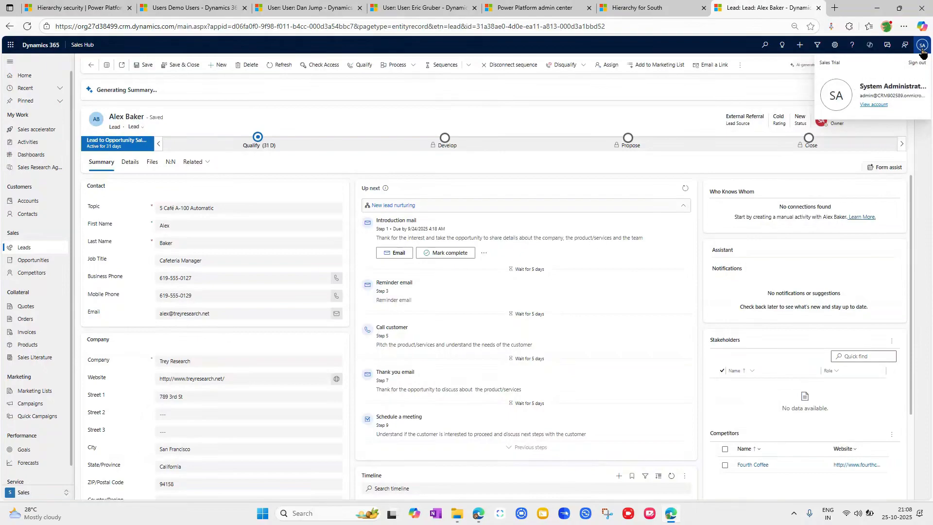
{"action": "left_click", "coordinate": [922, 49]}
{"action": "left_click", "coordinate": [748, 86]}
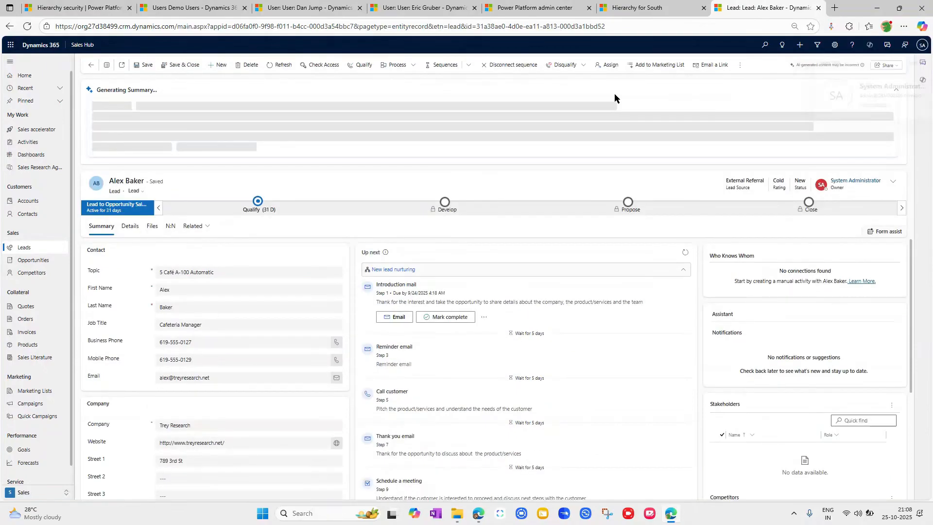
{"action": "left_click", "coordinate": [605, 65]}
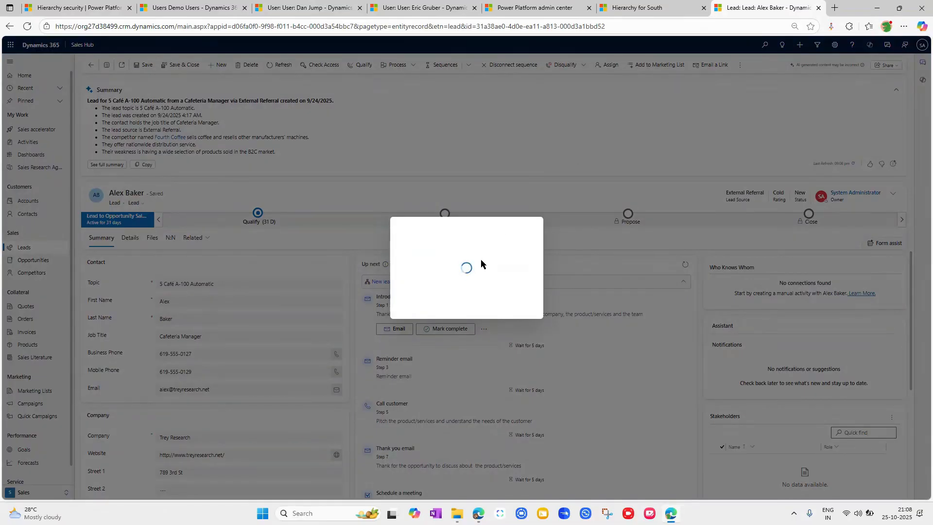
{"action": "left_click", "coordinate": [479, 265]}
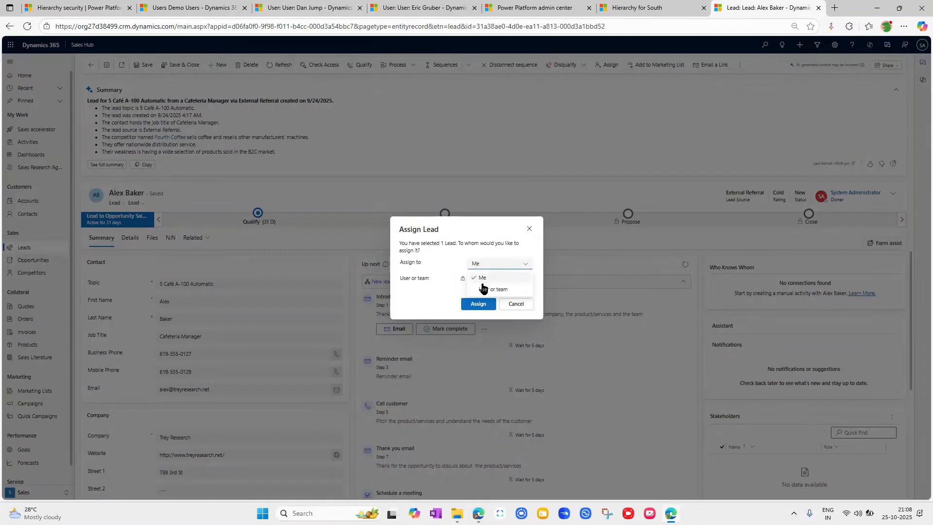
{"action": "left_click", "coordinate": [481, 288]}
{"action": "left_click", "coordinate": [481, 280]}
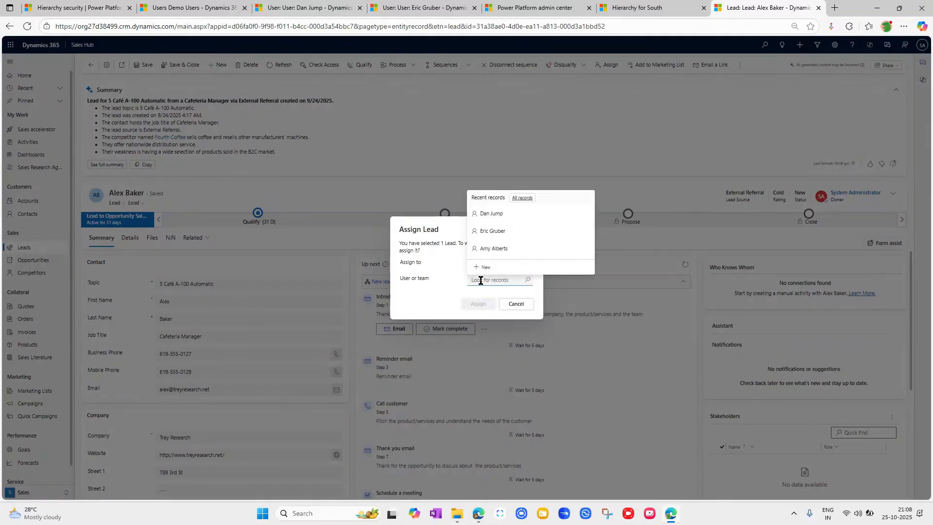
{"action": "type", "text": "eric"}
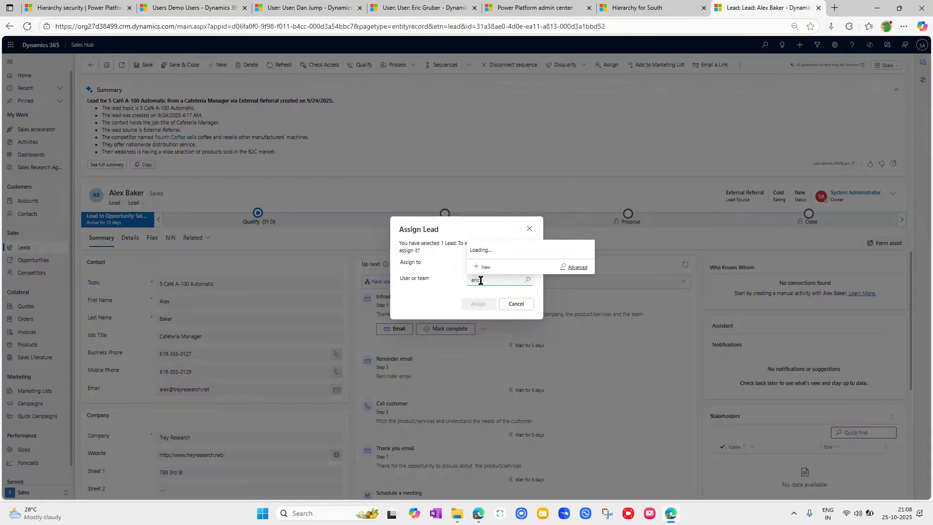
{"action": "left_click", "coordinate": [502, 248]}
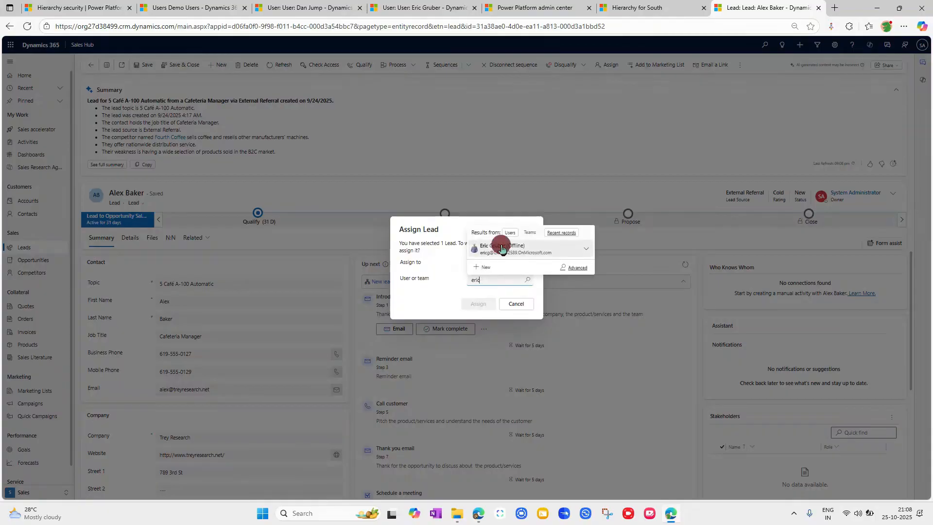
{"action": "left_click", "coordinate": [480, 306]}
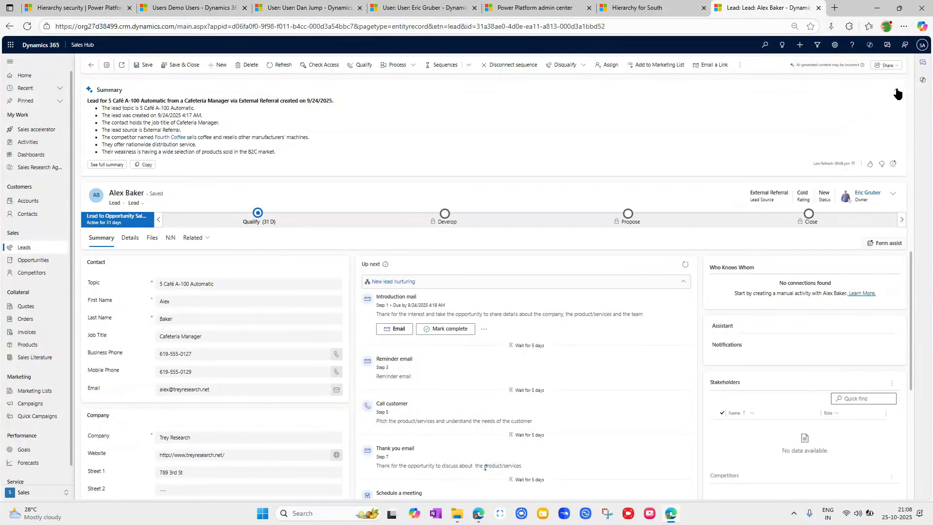
{"action": "left_click", "coordinate": [896, 92]}
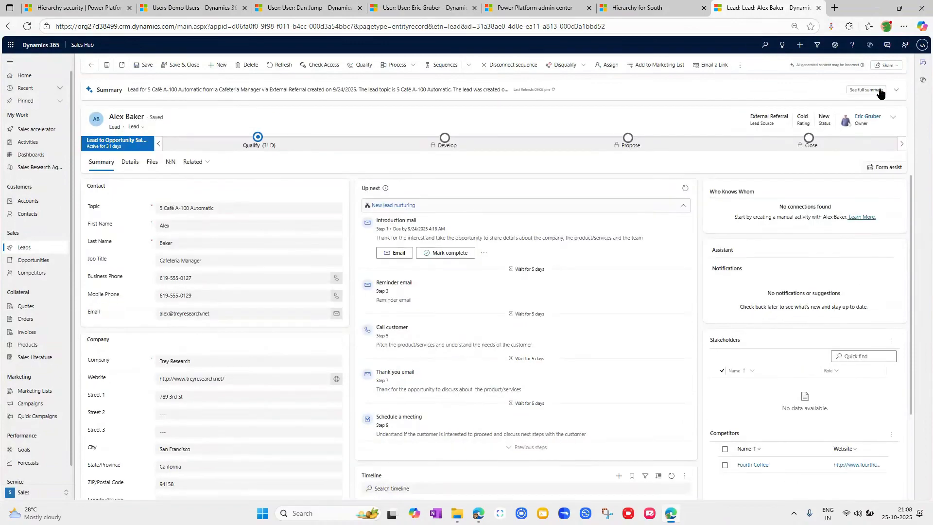
- Check the Tamilnadu demo user's access to the lead
{"action": "left_click", "coordinate": [317, 65]}
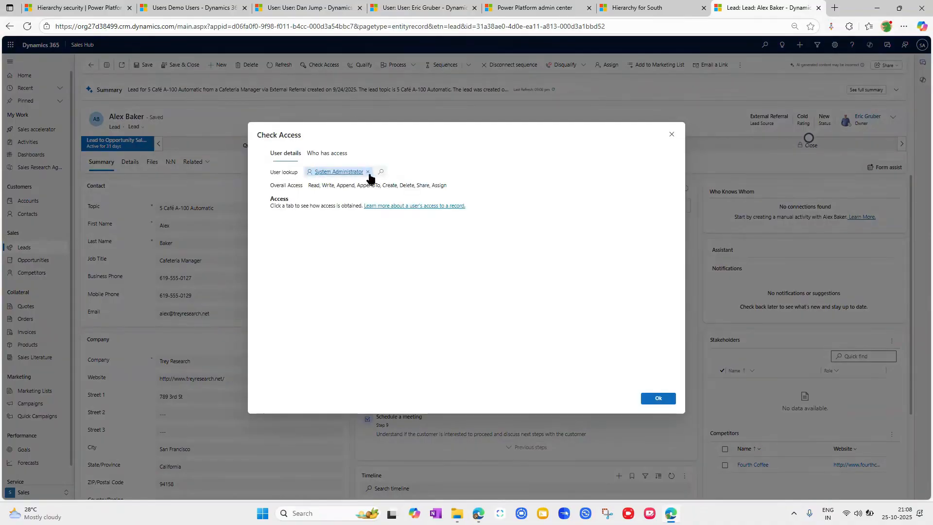
{"action": "left_click", "coordinate": [368, 172]}
{"action": "type", "text": "eric"}
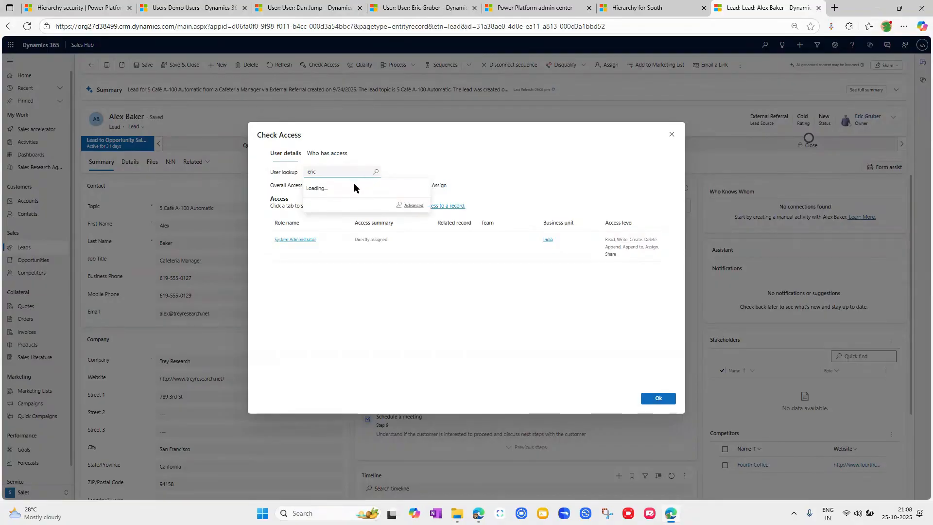
{"action": "left_click", "coordinate": [345, 202]}
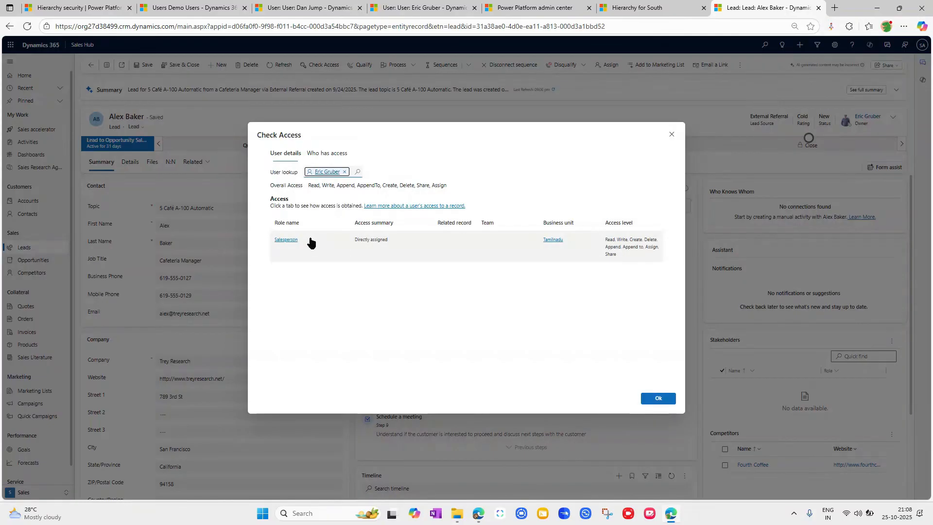
- Check the South business unit manager's access to the same lead
{"action": "left_click", "coordinate": [345, 172]}
{"action": "left_click", "coordinate": [330, 171]}
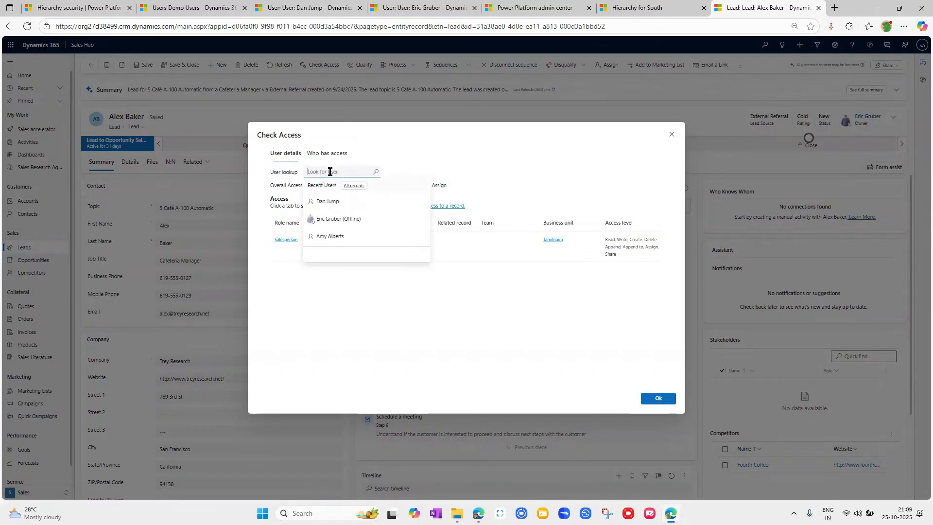
{"action": "type", "text": "dan"}
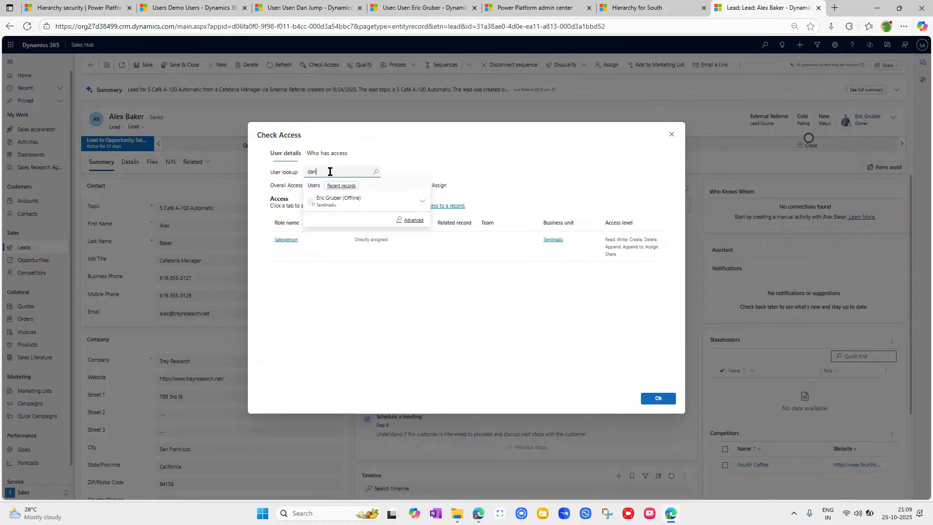
{"action": "left_click", "coordinate": [345, 204]}
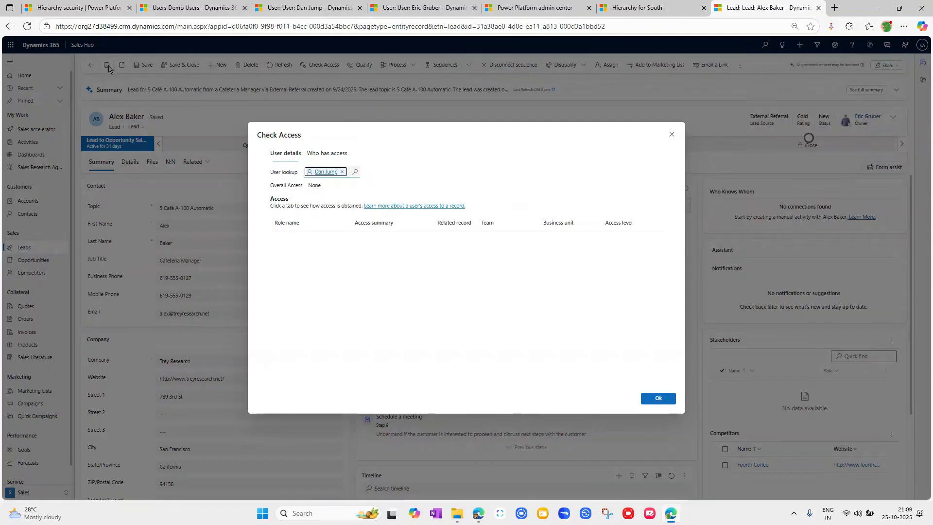
- Save the pending manager hierarchy model in Power Platform admin center, and recheck the South manager's access to the lead in Sales Hub
{"action": "left_click", "coordinate": [60, 9]}
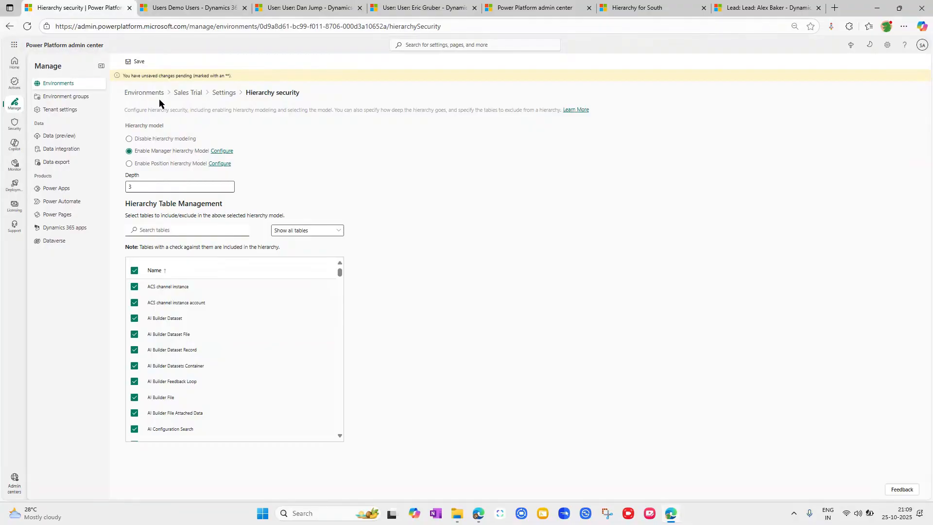
{"action": "left_click", "coordinate": [135, 61]}
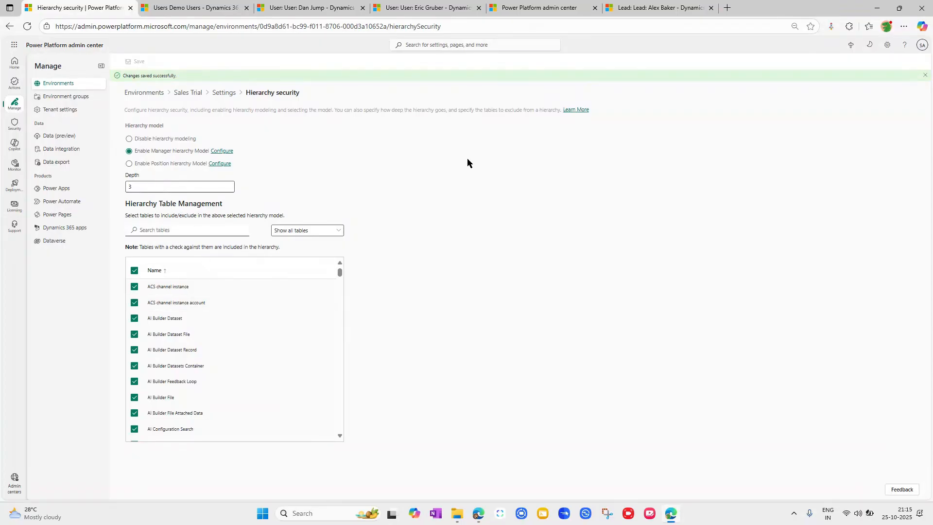
{"action": "left_click", "coordinate": [644, 15]}
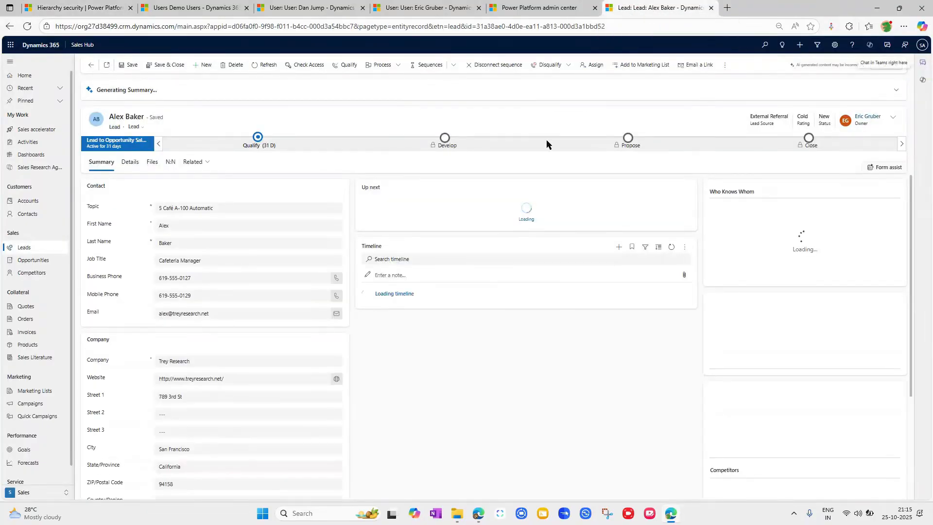
{"action": "left_click", "coordinate": [310, 70]}
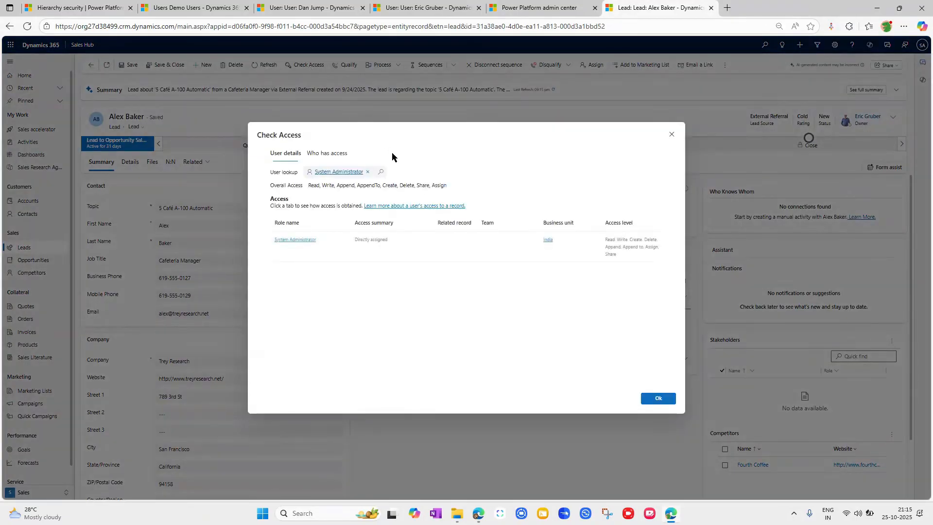
{"action": "left_click", "coordinate": [368, 171]}
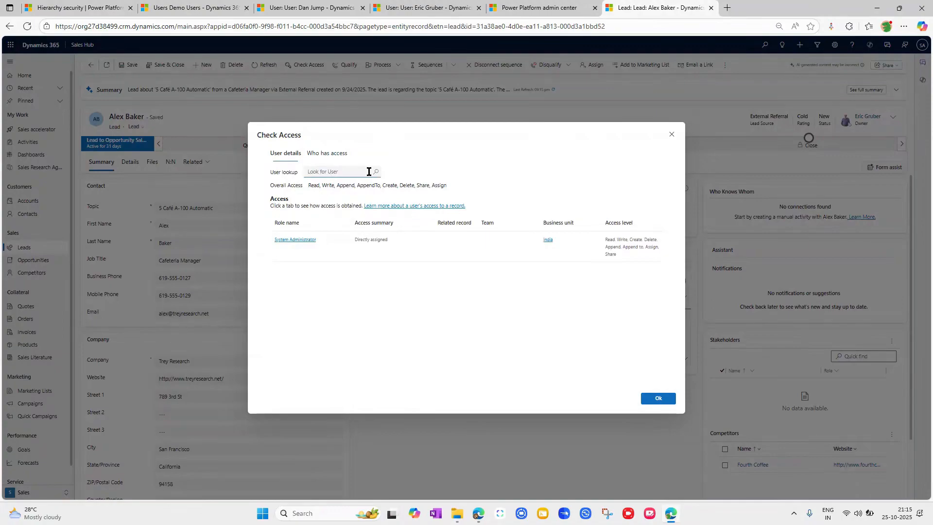
{"action": "type", "text": "dan"}
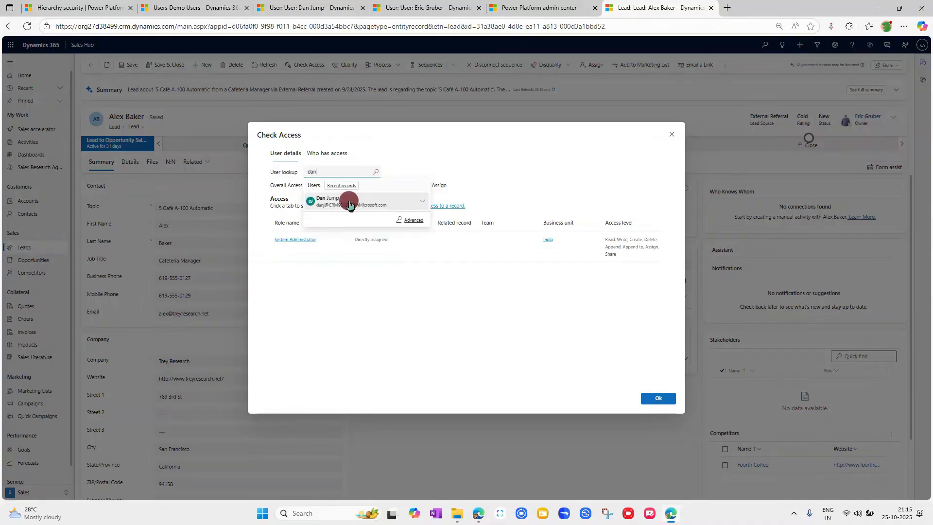
{"action": "left_click", "coordinate": [349, 202]}
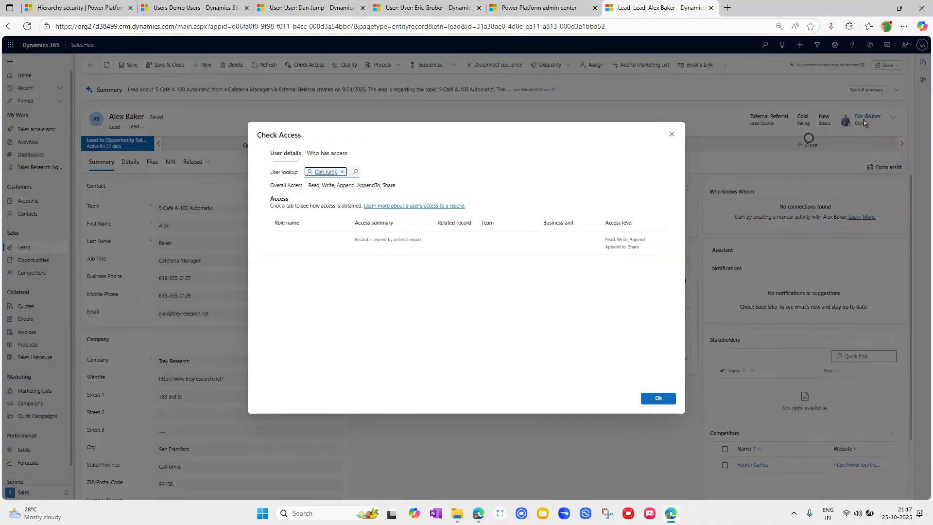
- Set the manager hierarchy depth to 1 on the Hierarchy security page and look through the included tables
{"action": "left_click", "coordinate": [104, 9]}
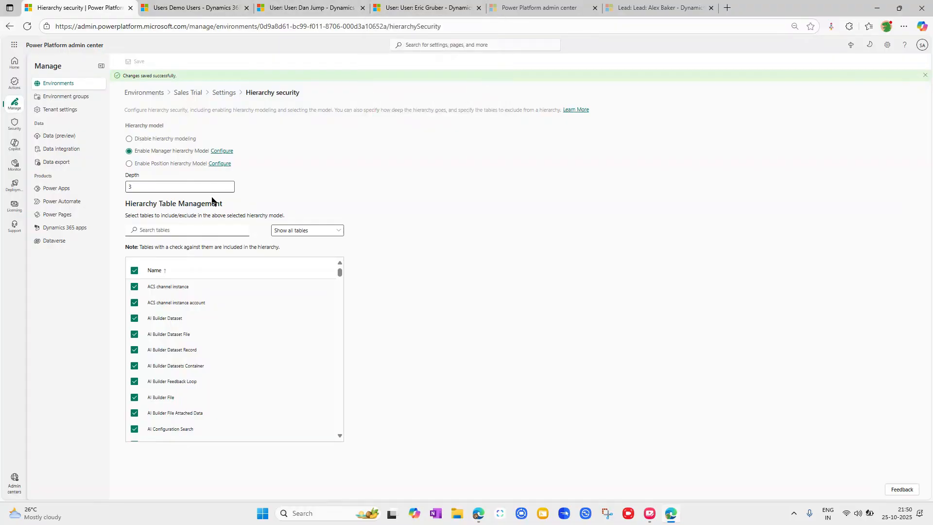
{"action": "left_click", "coordinate": [145, 186]}
{"action": "key", "text": "BackSpace"}
{"action": "type", "text": "1"}
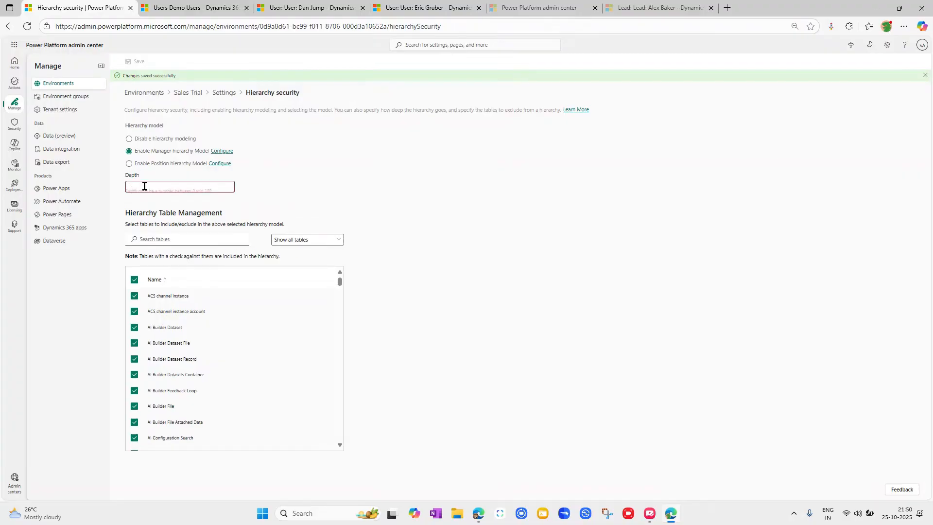
{"action": "left_click", "coordinate": [279, 187]}
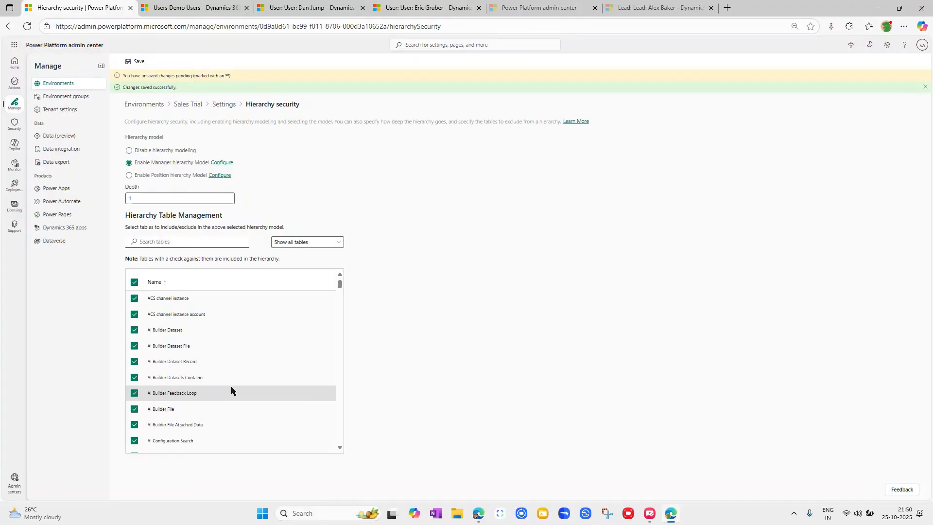
{"action": "scroll", "coordinate": [190, 349], "scroll_direction": "down", "scroll_amount": 10}
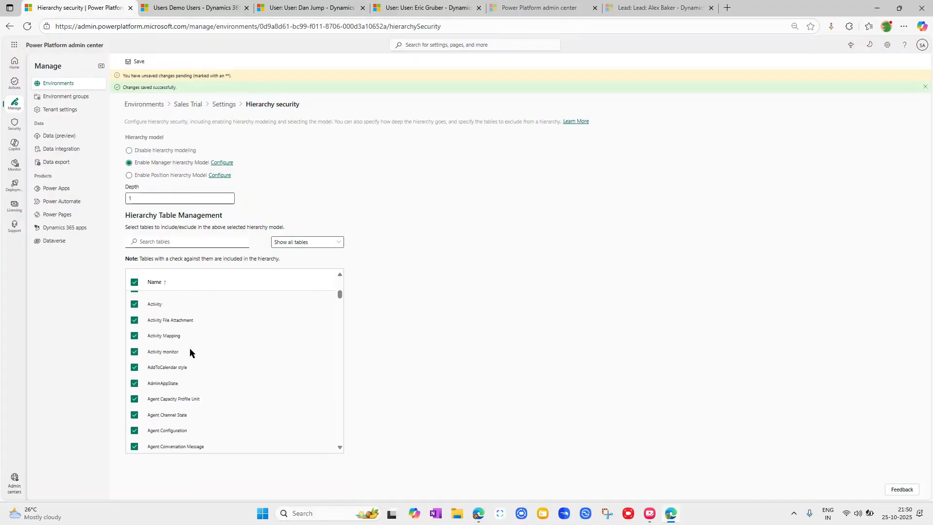
{"action": "scroll", "coordinate": [189, 347], "scroll_direction": "up", "scroll_amount": 10}
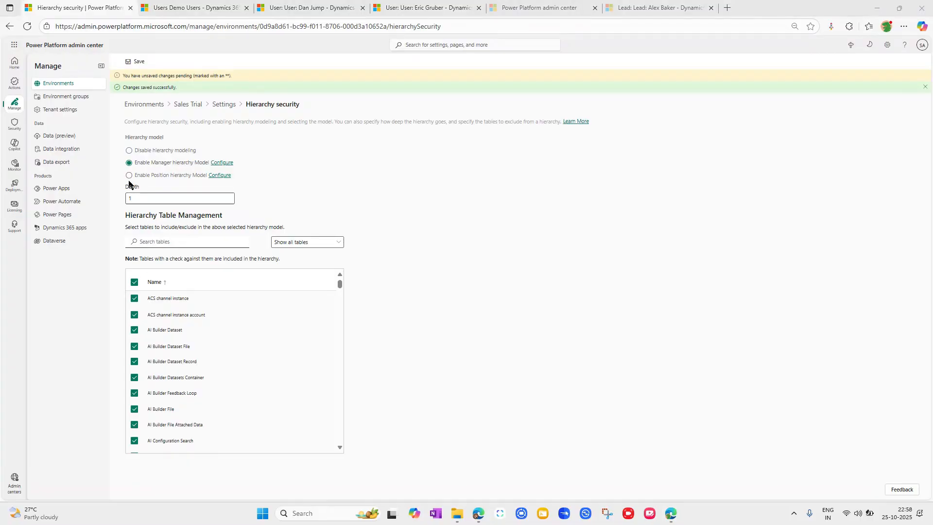
- Select the position hierarchy model, open its configuration and create a position named Manager
{"action": "left_click", "coordinate": [129, 176]}
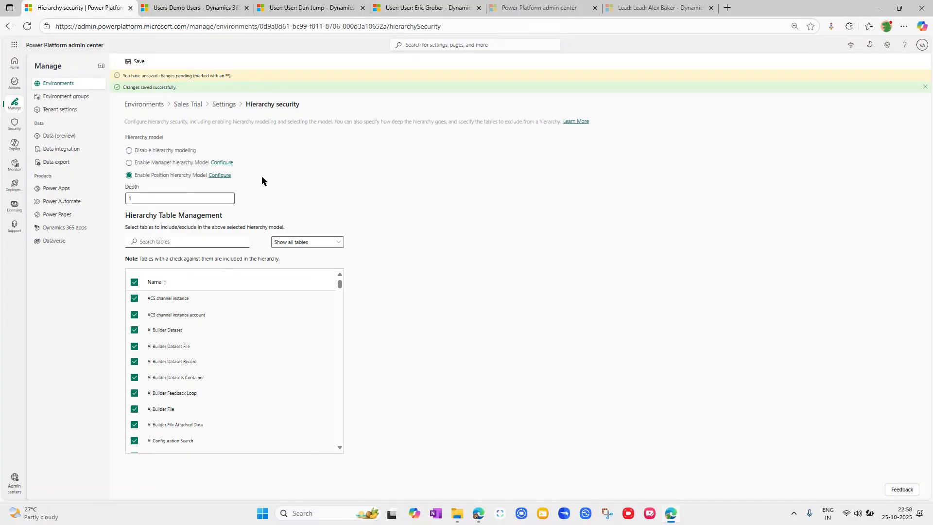
{"action": "left_click", "coordinate": [221, 176]}
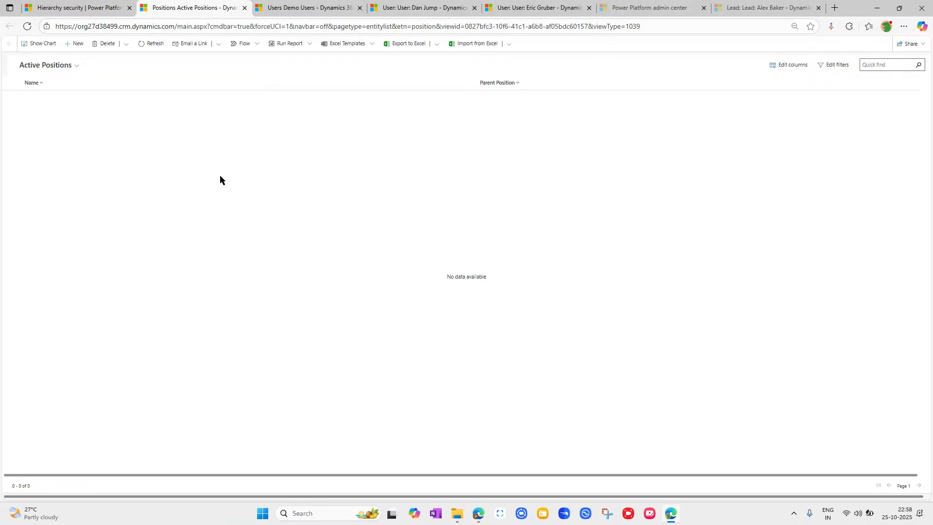
{"action": "left_click", "coordinate": [78, 43]}
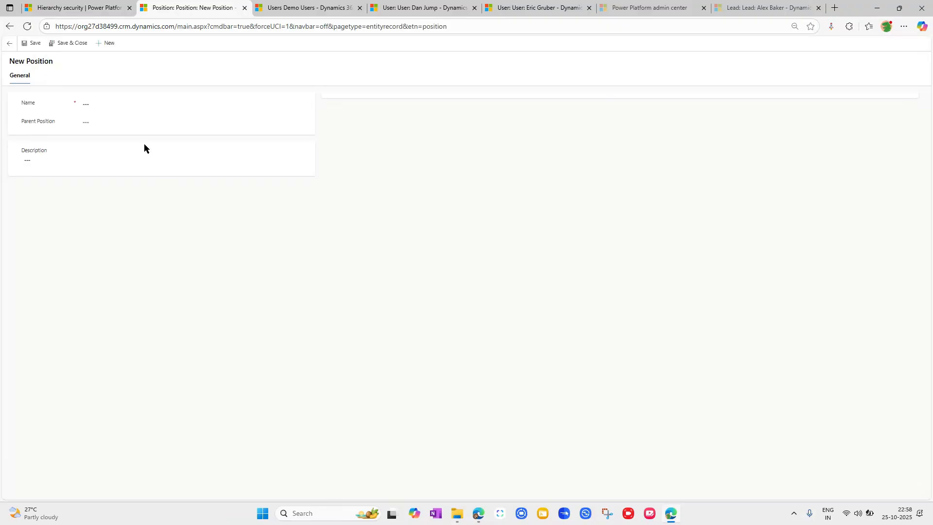
{"action": "left_click", "coordinate": [129, 101]}
{"action": "type", "text": "Manager"}
{"action": "left_click", "coordinate": [69, 43]}
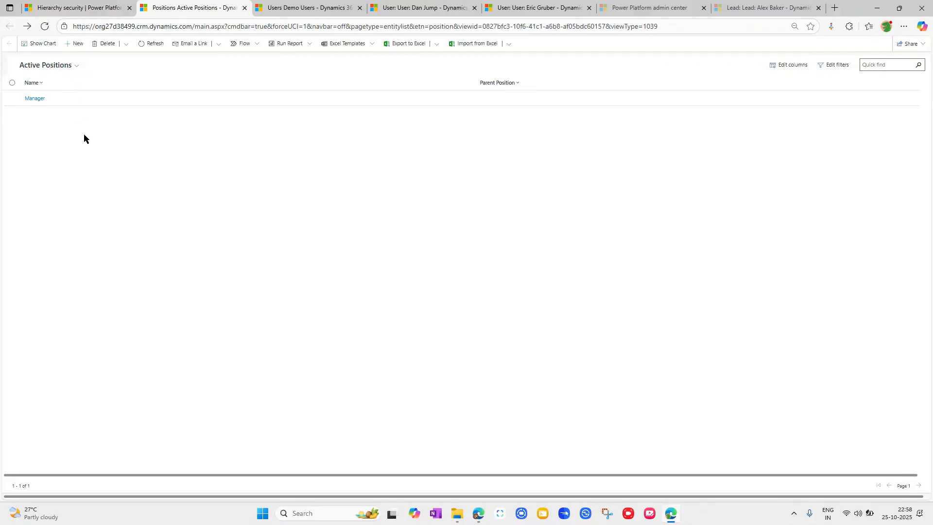
- Create a second position named Junior and save it
{"action": "left_click", "coordinate": [76, 44]}
{"action": "left_click", "coordinate": [108, 103]}
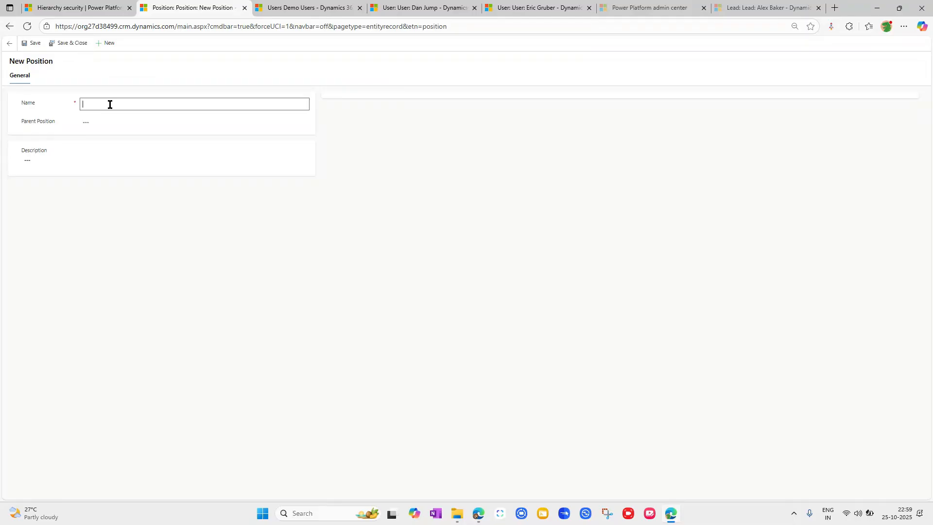
{"action": "type", "text": "Junior"}
{"action": "left_click", "coordinate": [68, 43]}
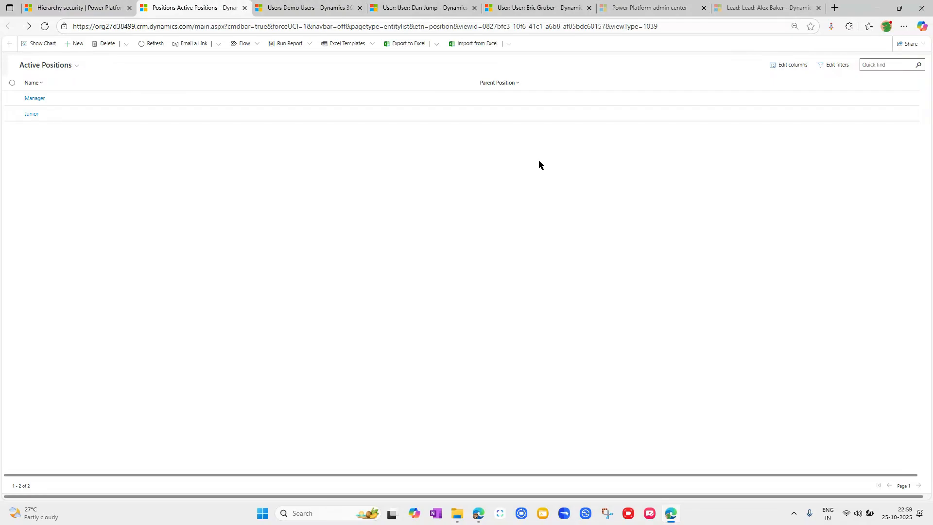
- Switch to the Demo Users list in Sales Hub and deselect the Tamilnadu and South users
{"action": "left_click", "coordinate": [281, 319]}
{"action": "left_click", "coordinate": [289, 8]}
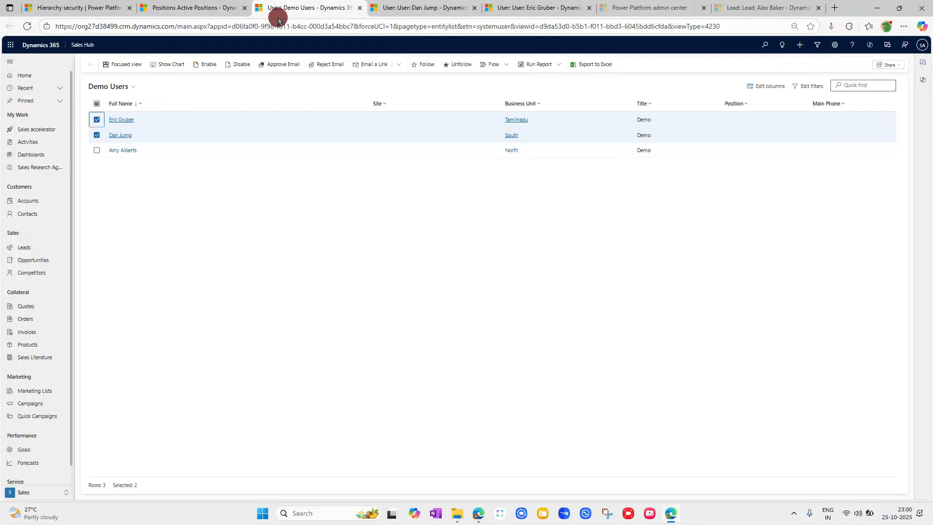
{"action": "left_click", "coordinate": [96, 120]}
{"action": "left_click", "coordinate": [97, 136]}
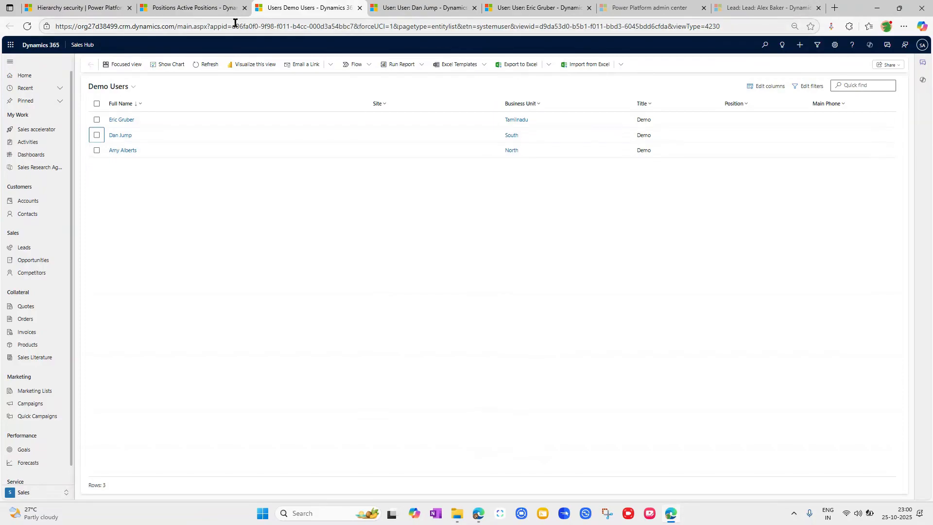
- Add the South and North demo users to the Manager position and return to the Active Positions list
{"action": "left_click", "coordinate": [195, 16]}
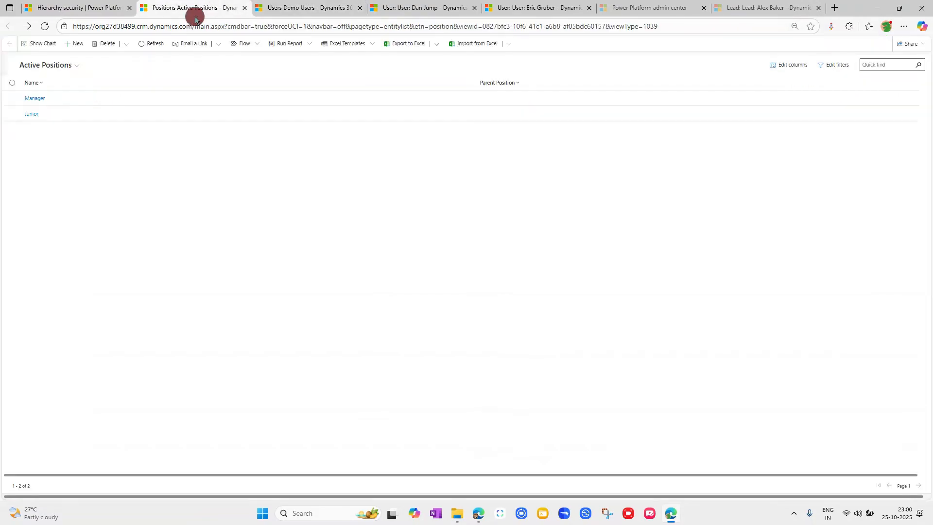
{"action": "left_click", "coordinate": [38, 99]}
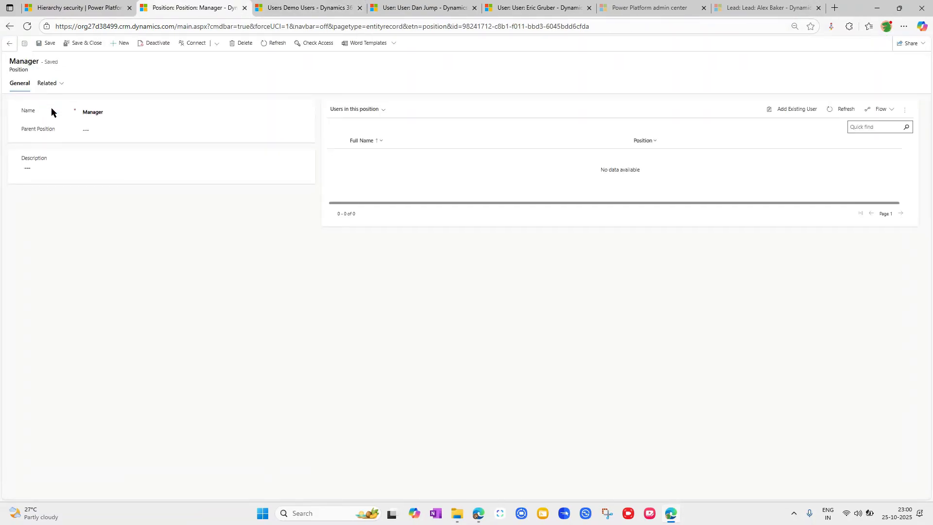
{"action": "left_click", "coordinate": [788, 108]}
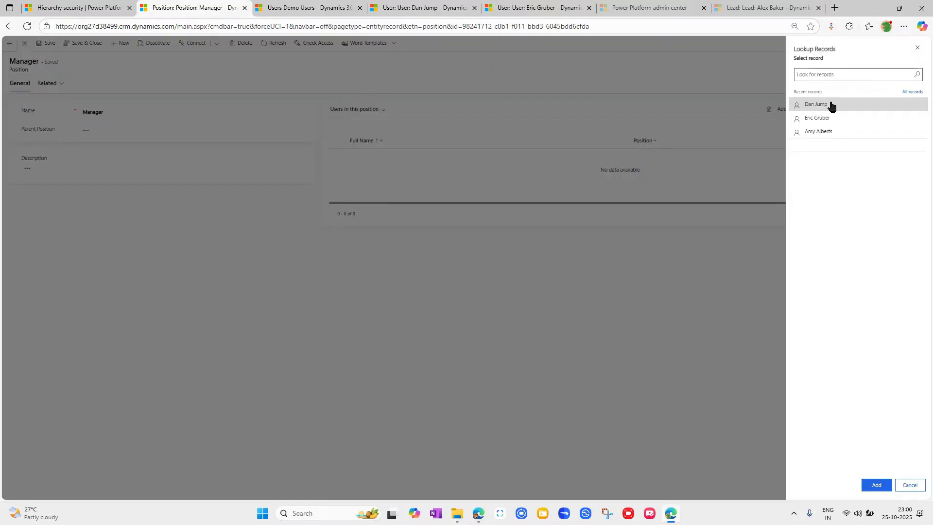
{"action": "left_click", "coordinate": [832, 106]}
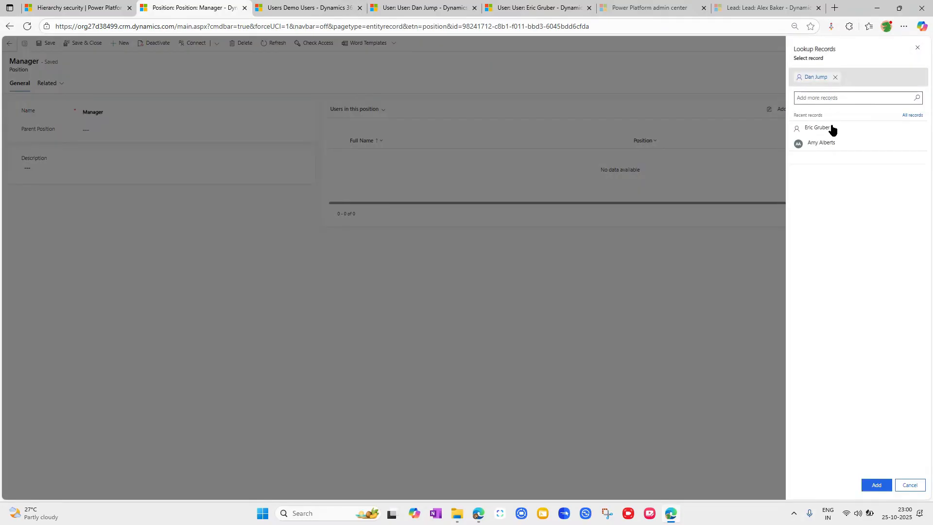
{"action": "left_click", "coordinate": [827, 145]}
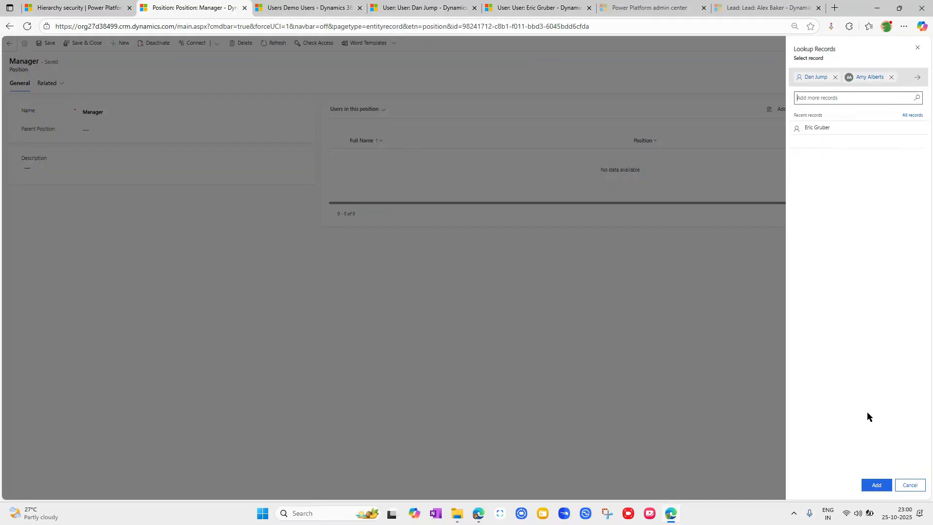
{"action": "left_click", "coordinate": [876, 485]}
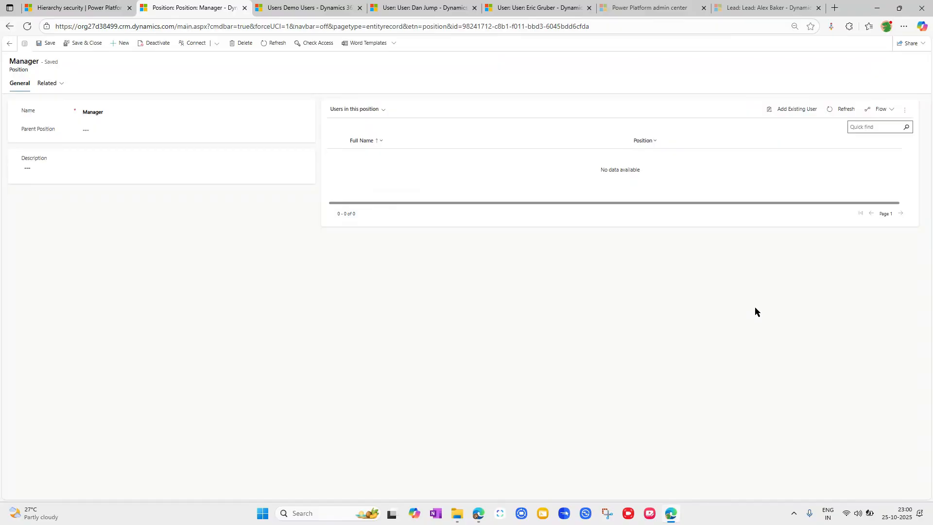
{"action": "left_click", "coordinate": [9, 44]}
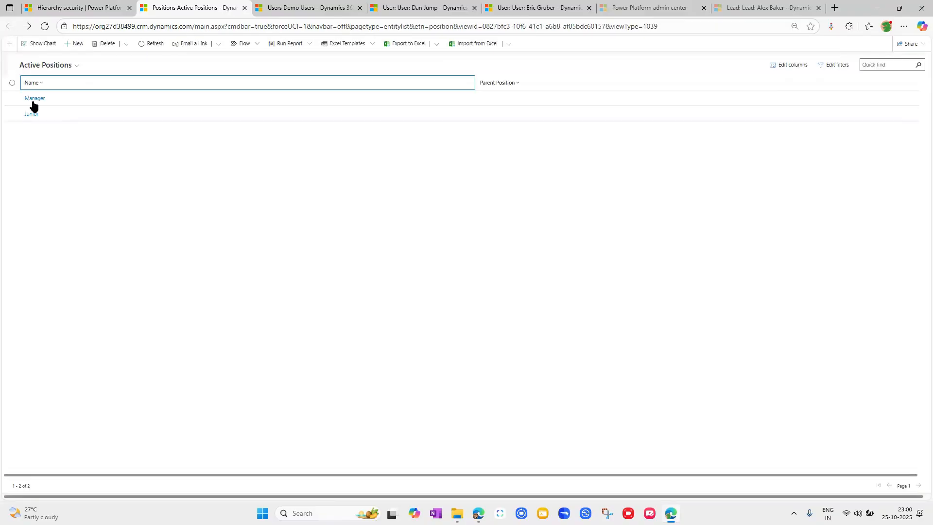
- Add the Tamilnadu demo user to the Junior position and return to the Active Positions list
{"action": "left_click", "coordinate": [32, 115]}
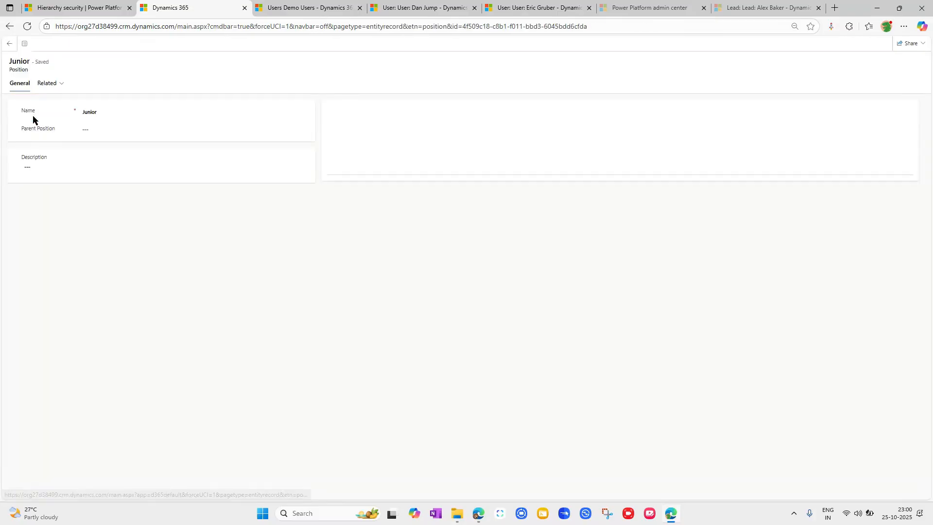
{"action": "left_click", "coordinate": [785, 113]}
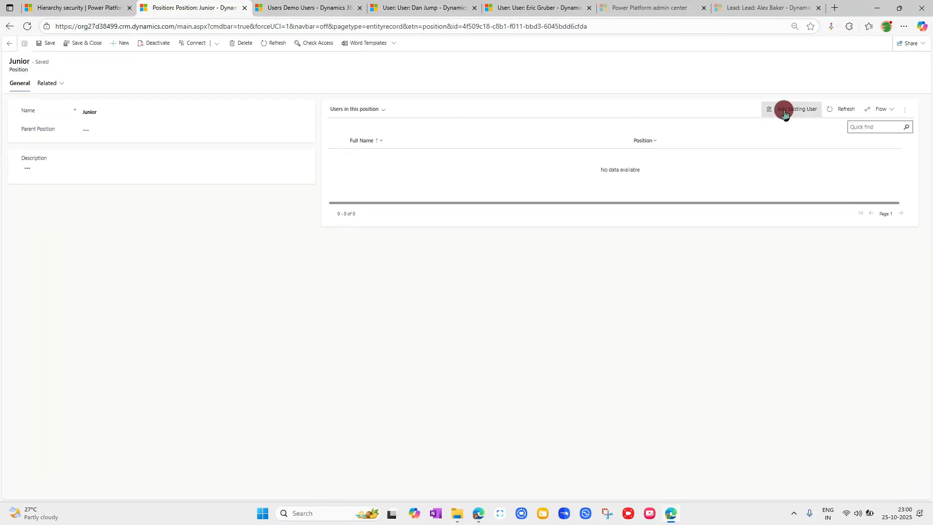
{"action": "left_click", "coordinate": [821, 119]}
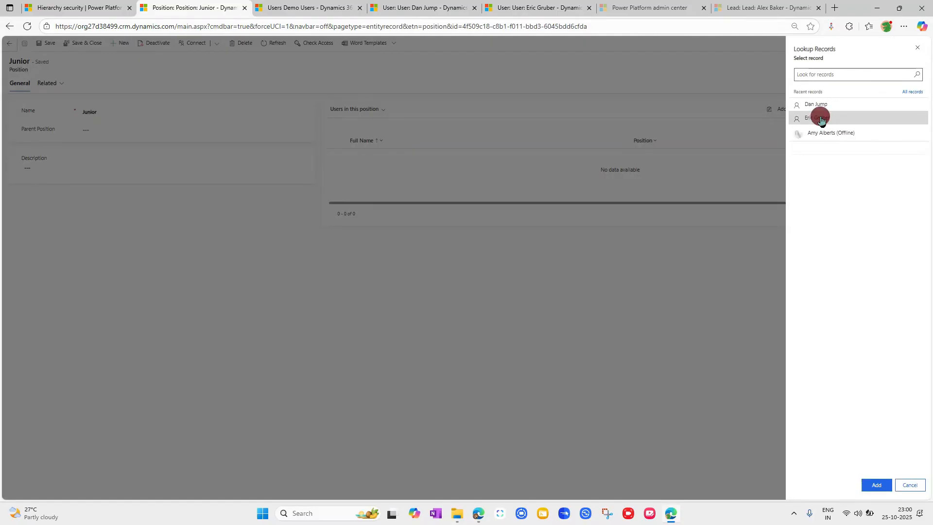
{"action": "left_click", "coordinate": [878, 484]}
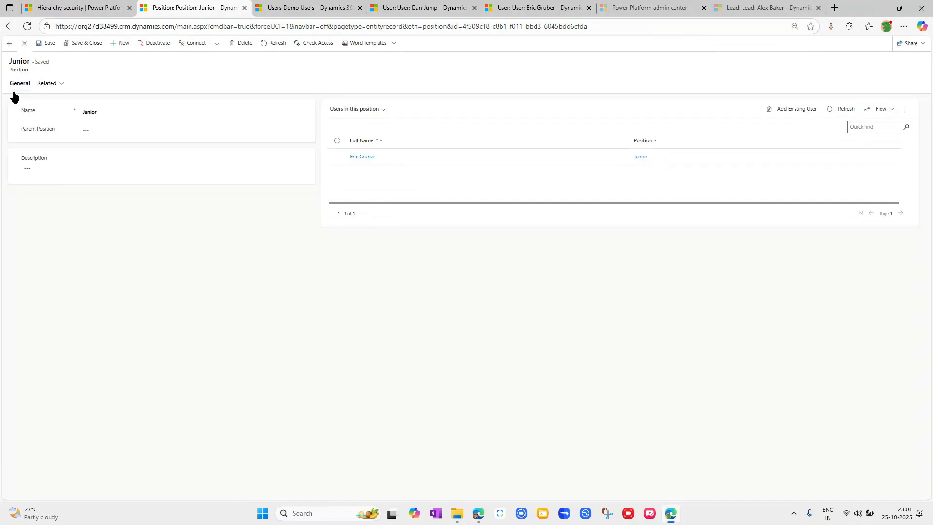
{"action": "left_click", "coordinate": [9, 43]}
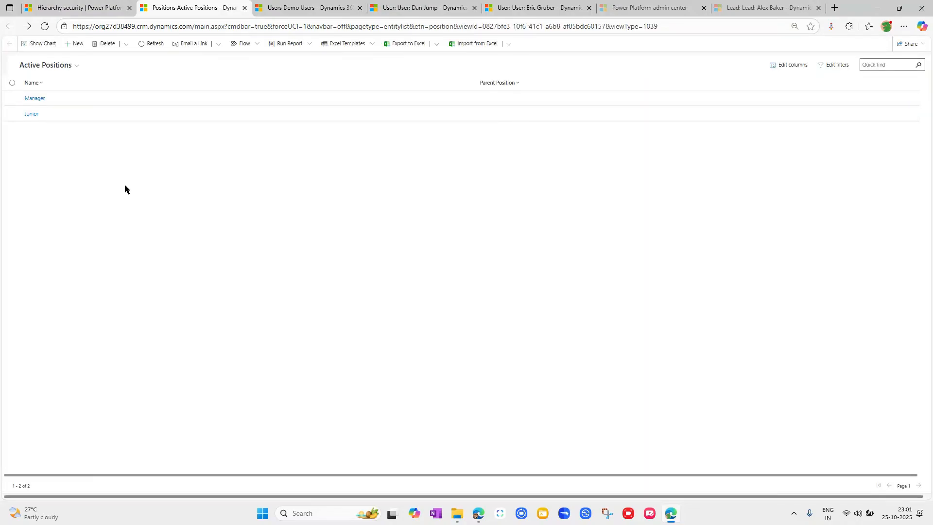
- Set Manager as the parent position of the Junior position, then save and close the record
{"action": "left_click", "coordinate": [31, 115]}
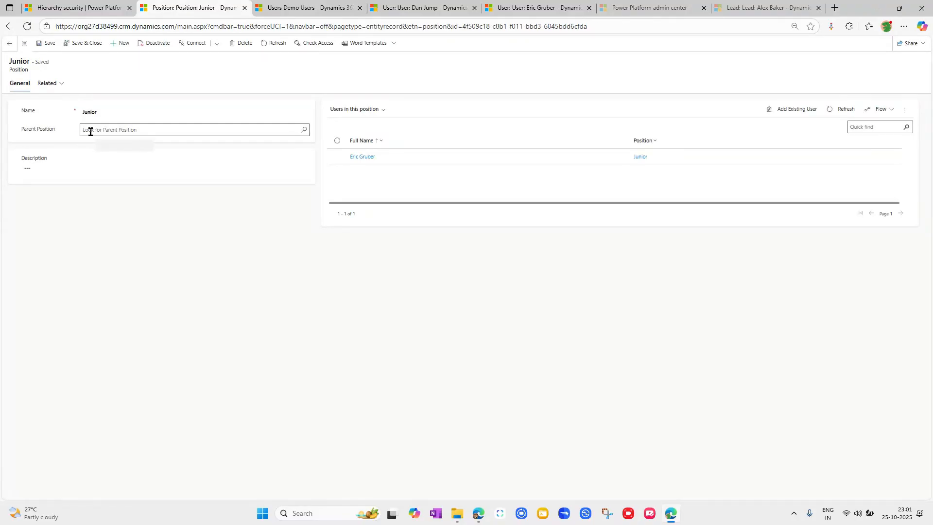
{"action": "left_click", "coordinate": [90, 131]}
{"action": "left_click", "coordinate": [109, 154]}
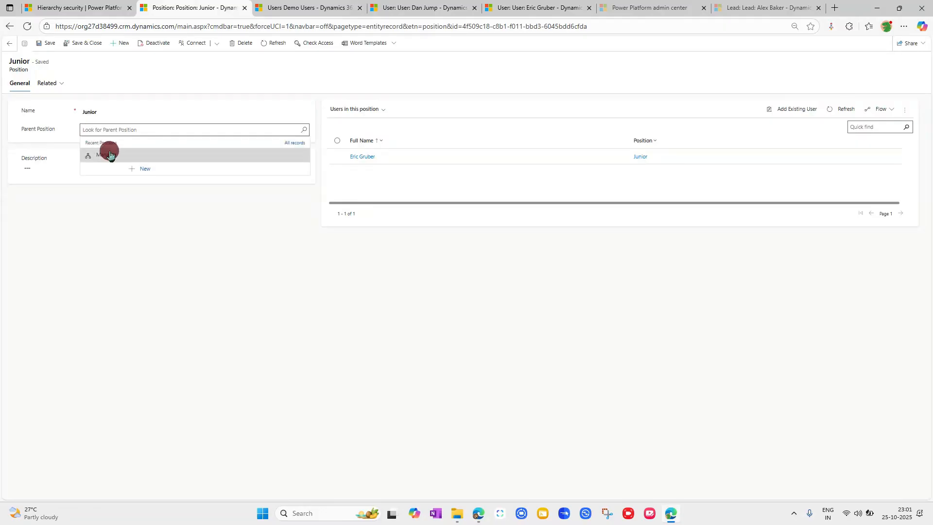
{"action": "left_click", "coordinate": [88, 49]}
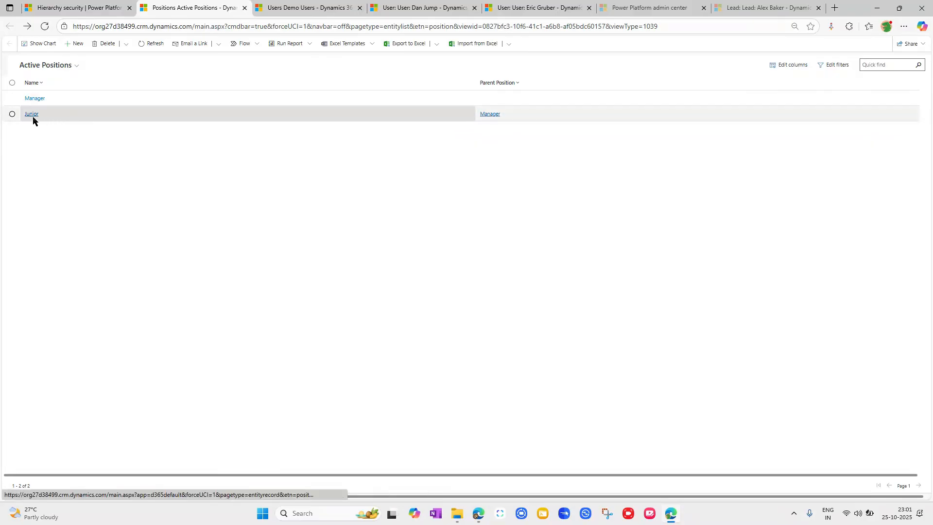
- Switch to the open lead in Sales Hub, dismiss its access check and refresh the record
{"action": "left_click", "coordinate": [771, 7]}
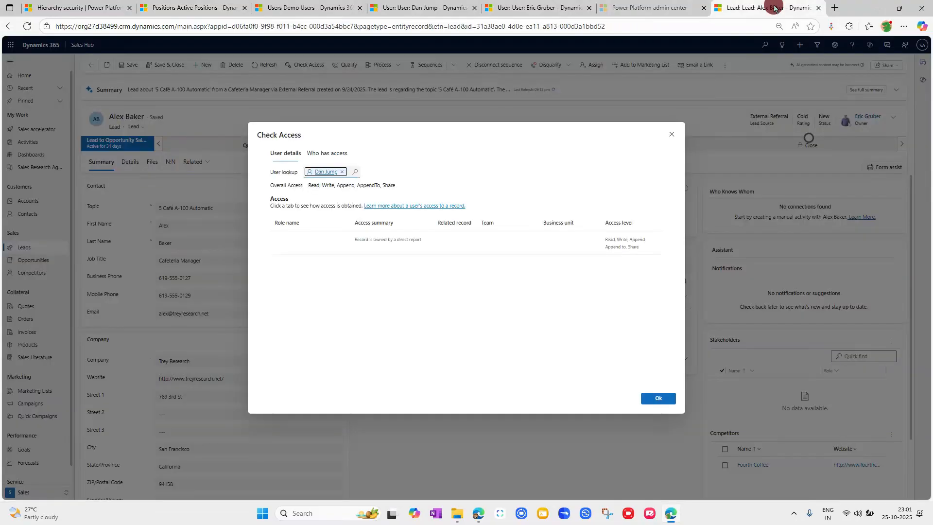
{"action": "left_click", "coordinate": [671, 134]}
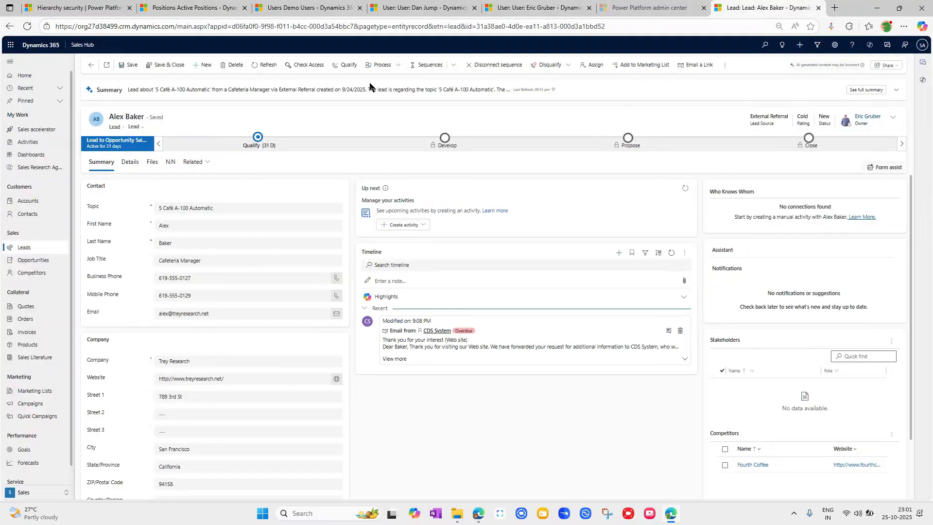
{"action": "left_click", "coordinate": [269, 65]}
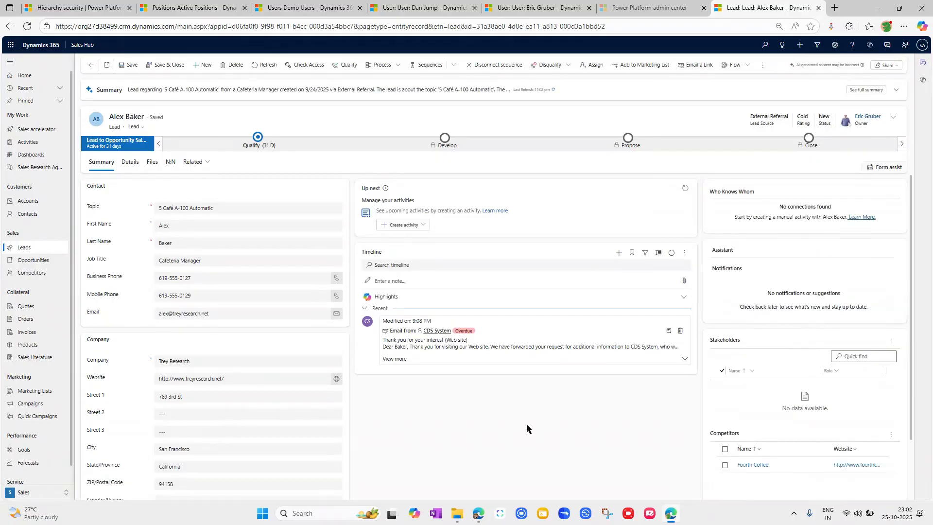
- Save the position hierarchy model on the Hierarchy security page in Power Platform admin center
{"action": "left_click", "coordinate": [90, 8]}
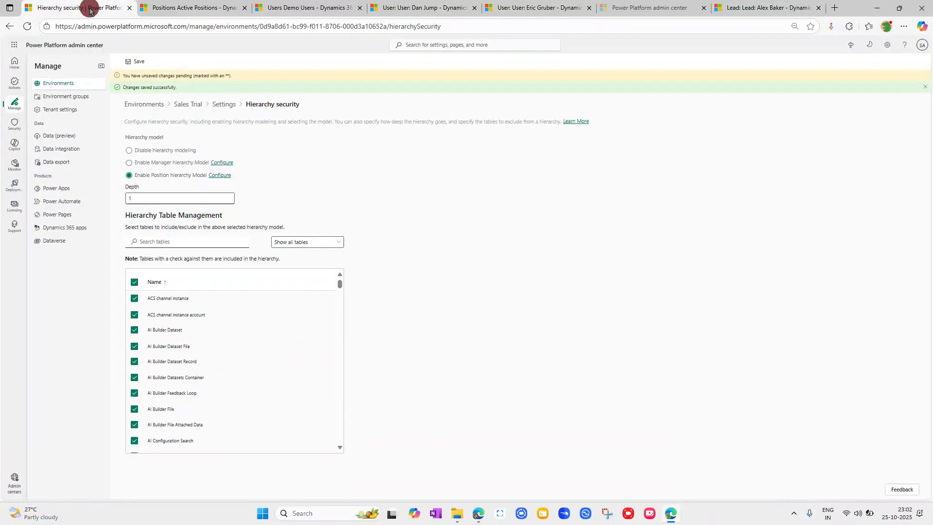
{"action": "left_click", "coordinate": [136, 62]}
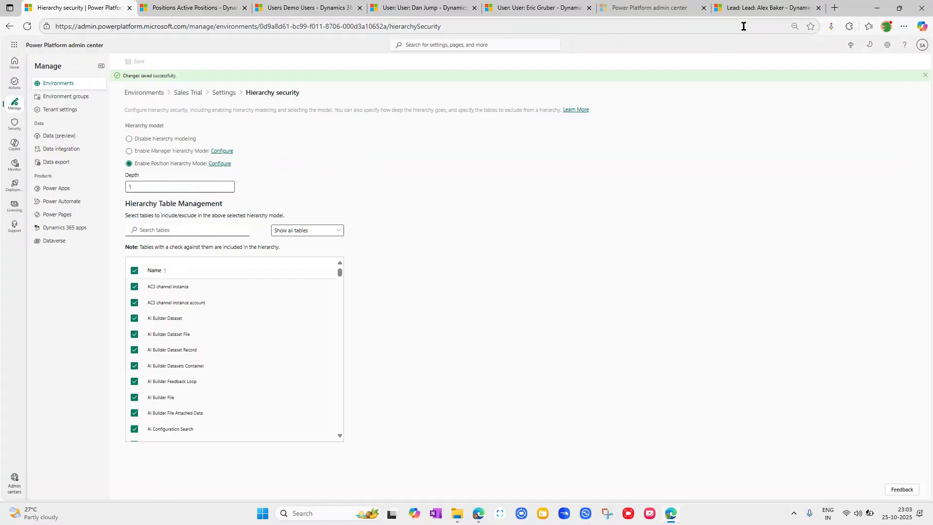
- Return to the lead in Sales Hub and check the access of its owner, the Tamilnadu user
{"action": "left_click", "coordinate": [742, 10]}
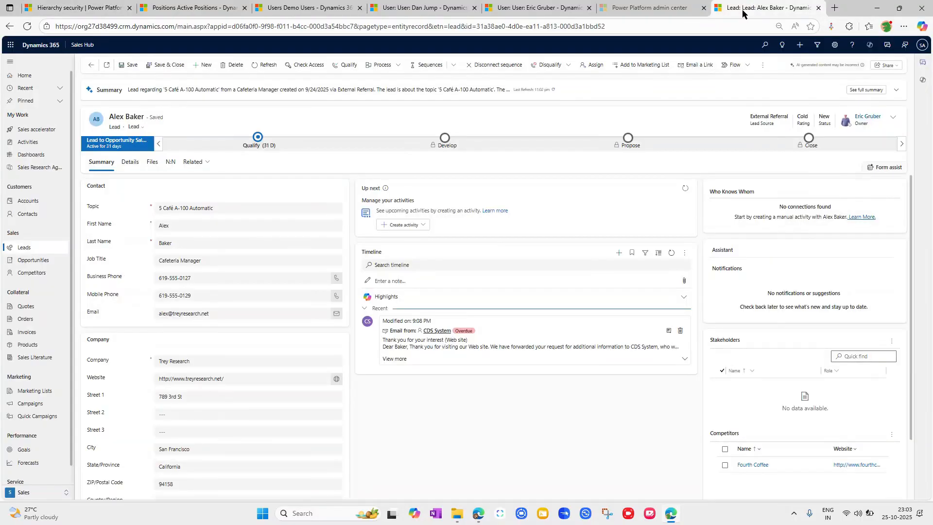
{"action": "left_click", "coordinate": [305, 65]}
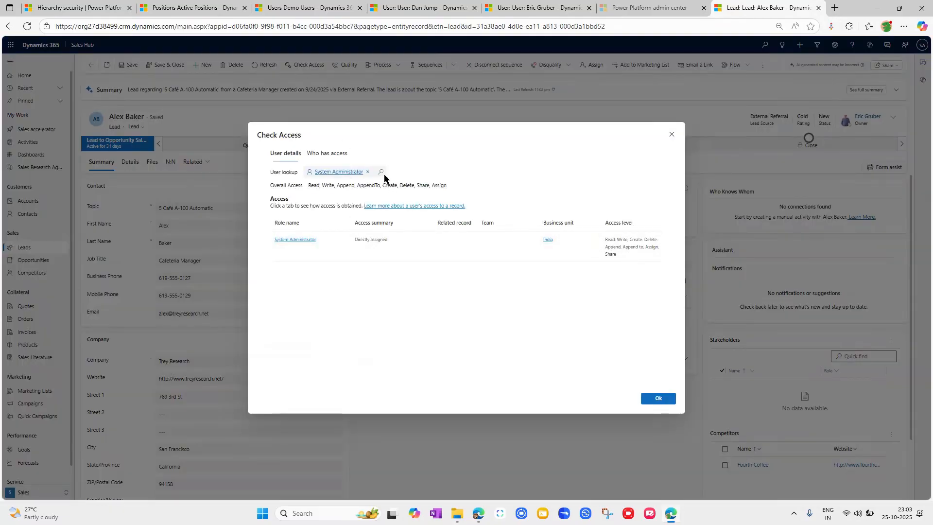
{"action": "left_click", "coordinate": [367, 172]}
{"action": "left_click", "coordinate": [343, 171]}
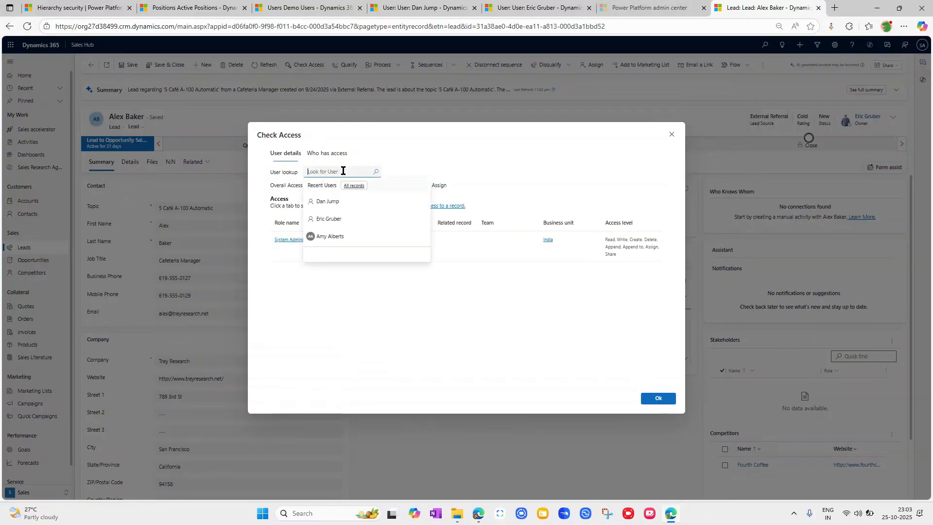
{"action": "type", "text": "eric"}
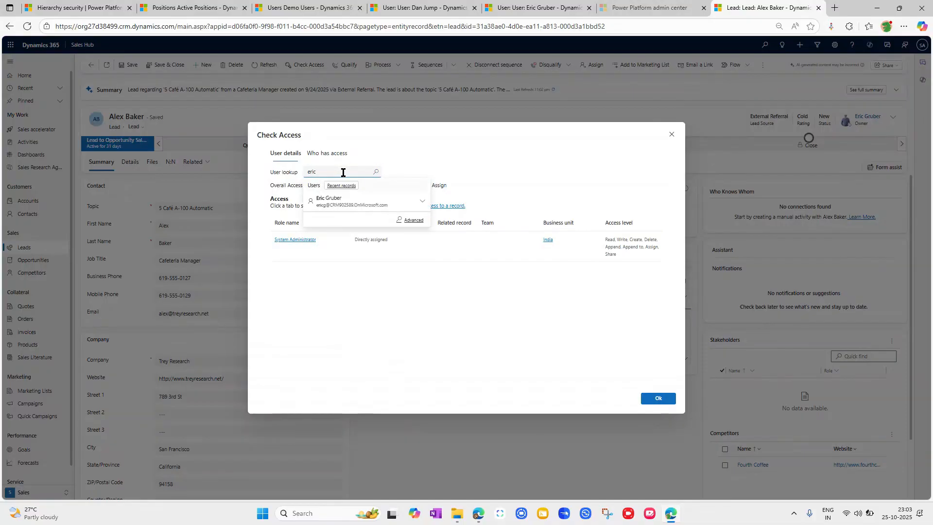
{"action": "left_click", "coordinate": [352, 203]}
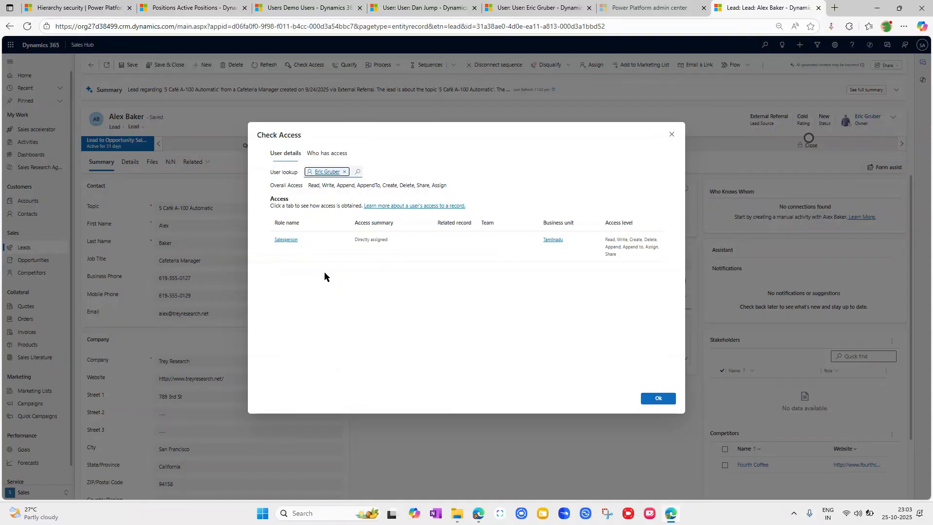
{"action": "left_click", "coordinate": [429, 307]}
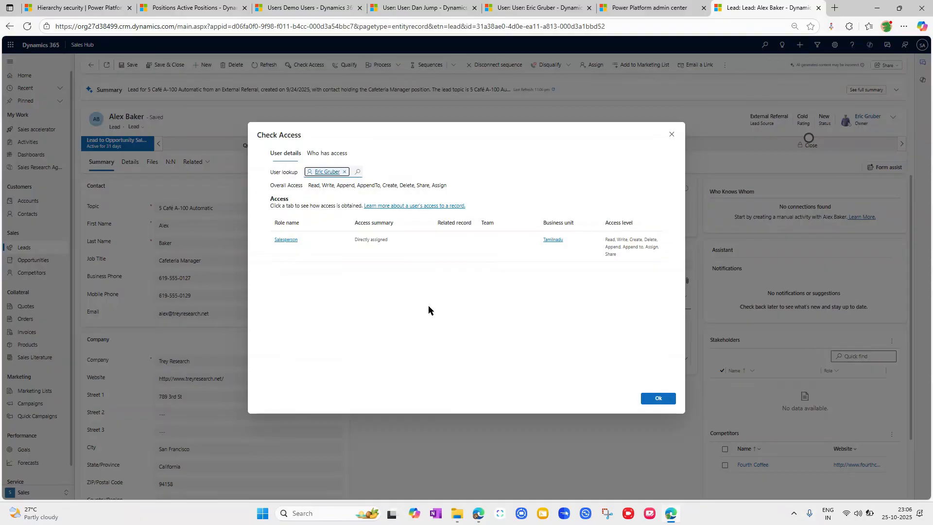
- Check the South user's access to the lead
{"action": "left_click", "coordinate": [345, 172]}
{"action": "type", "text": "dan"}
{"action": "left_click", "coordinate": [348, 199]}
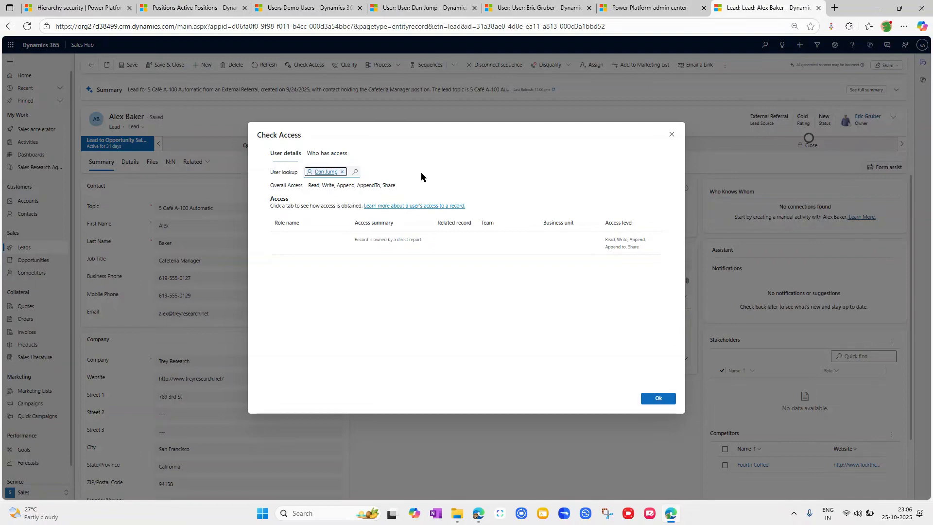
{"action": "left_click", "coordinate": [484, 320]}
- Check the North user's access to the lead
{"action": "left_click", "coordinate": [345, 173]}
{"action": "left_click", "coordinate": [333, 173]}
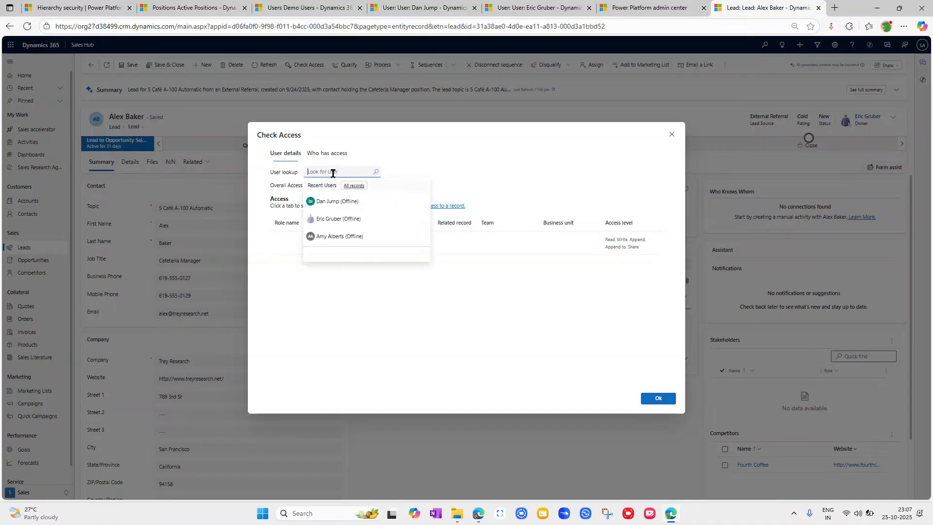
{"action": "left_click", "coordinate": [325, 236]}
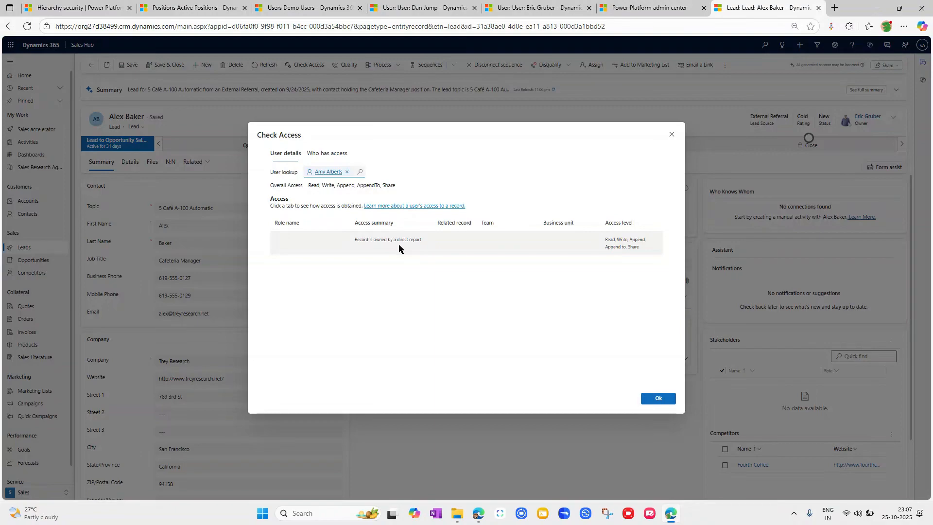
- Review the Hierarchy security settings in Power Platform admin center and the parent positions in the Active Positions list
{"action": "left_click", "coordinate": [43, 6]}
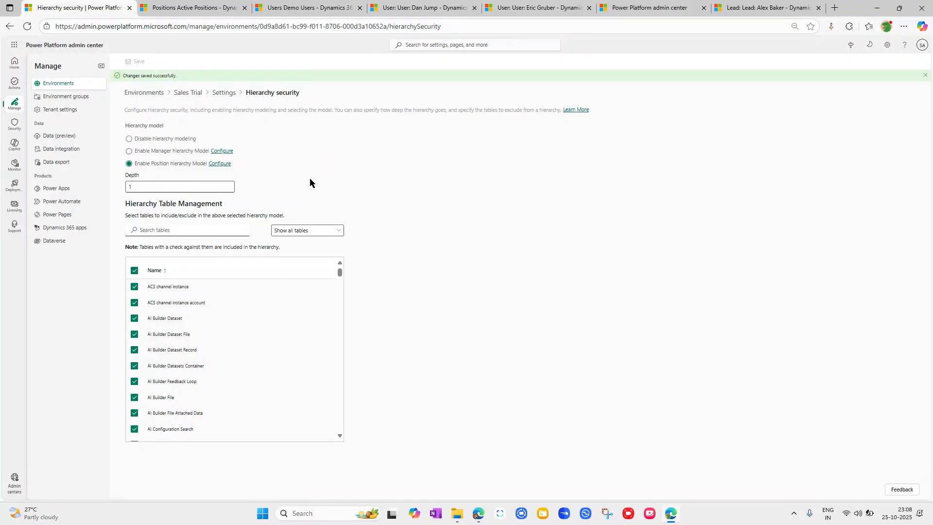
{"action": "left_click", "coordinate": [171, 8]}
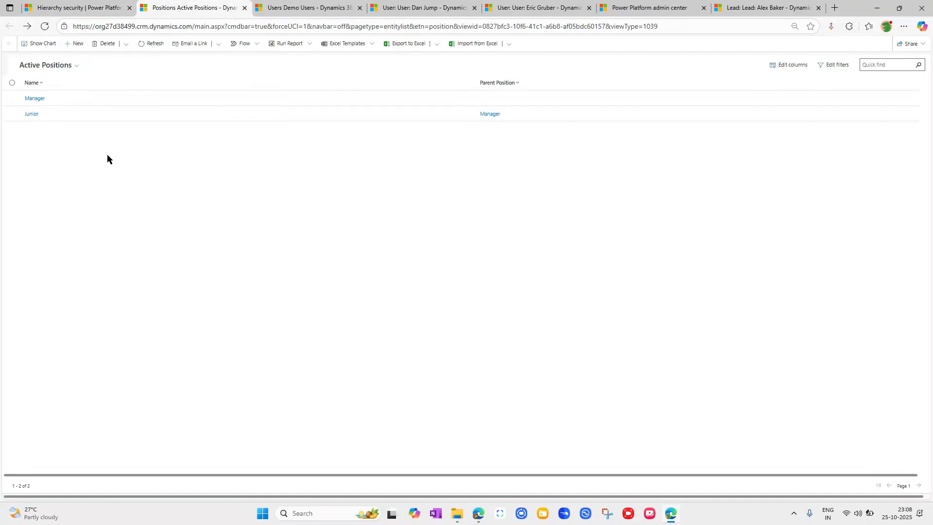